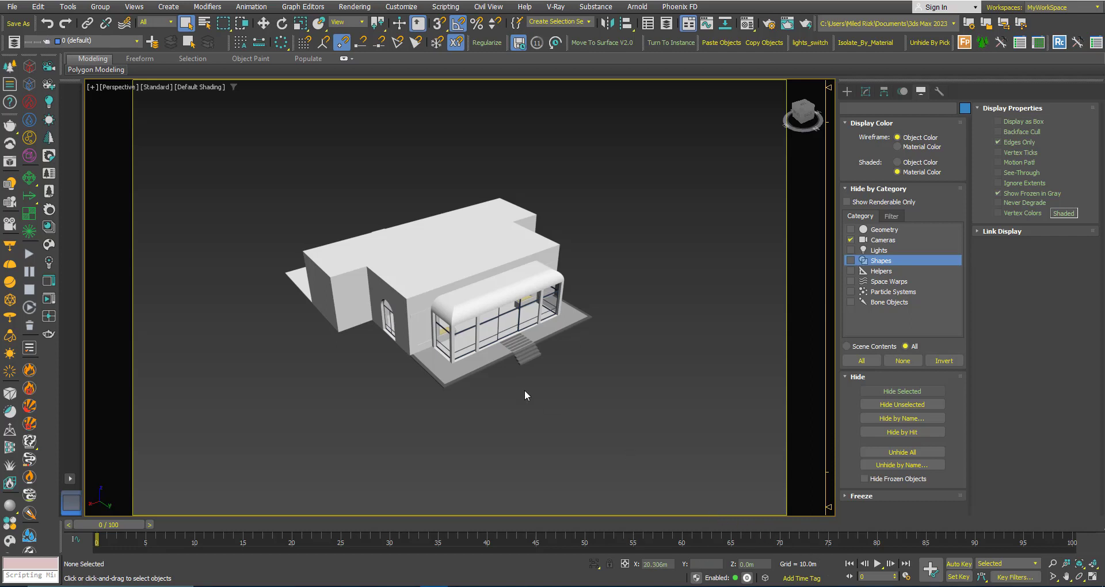
- Examine the building model's exterior and its curved front canopy from several viewpoints
middle_drag(455, 326, 480, 345)
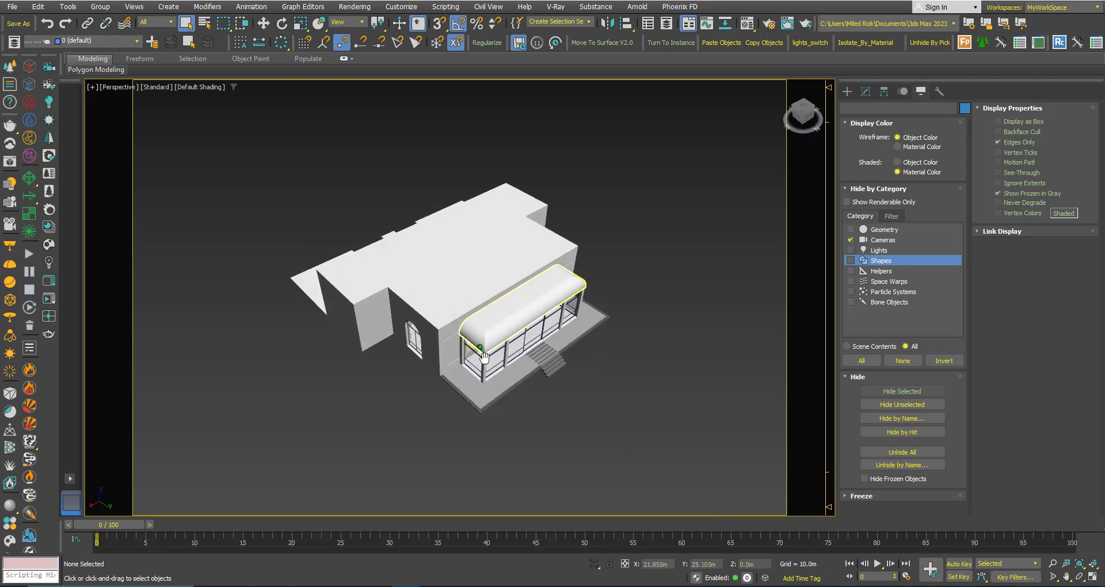
scroll(492, 341, up, 3)
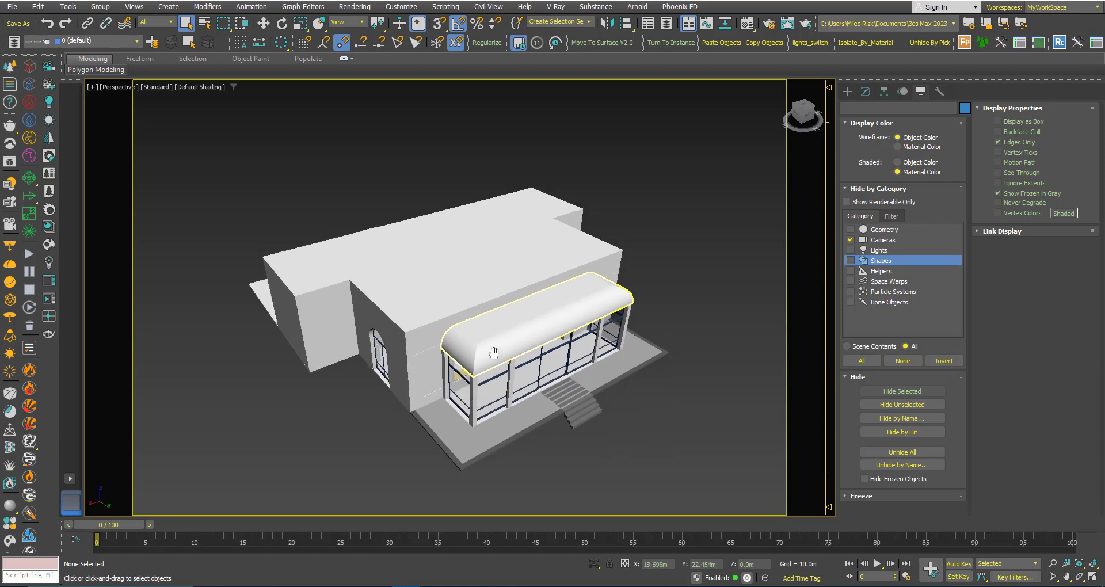
scroll(478, 334, down, 2)
middle_drag(483, 348, 526, 304)
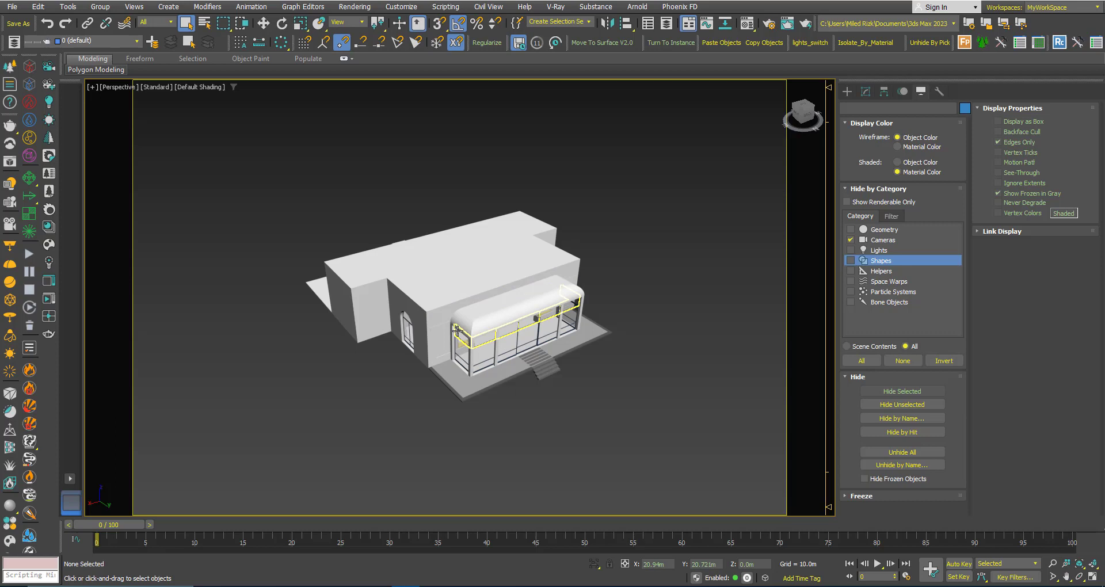
scroll(457, 331, up, 2)
mouse_move(467, 327)
middle_down()
mouse_move(486, 299)
mouse_move(464, 309)
mouse_move(475, 331)
middle_up()
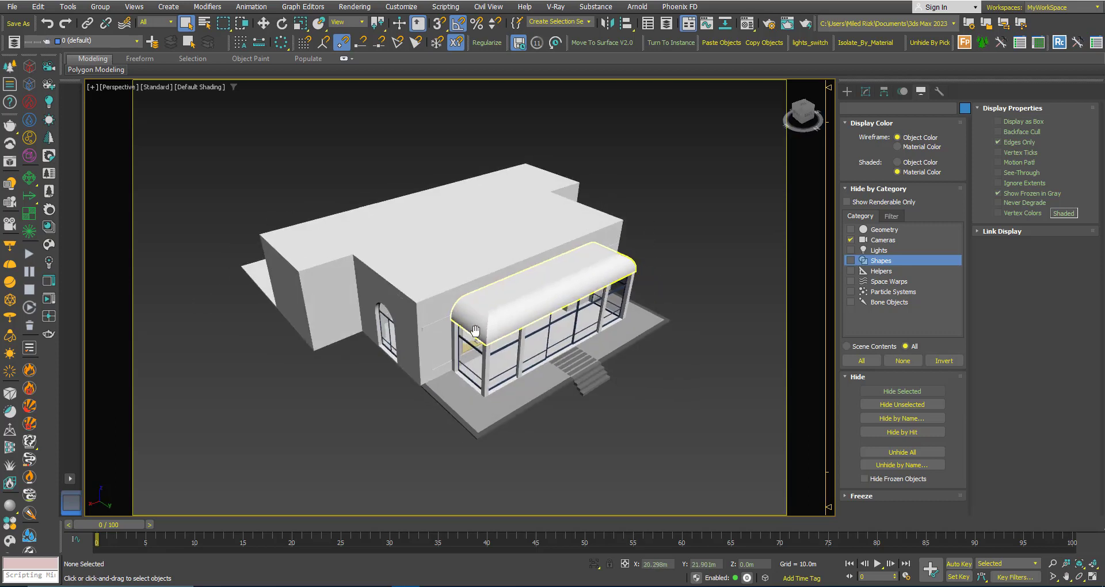
scroll(470, 309, down, 2)
scroll(494, 299, up, 2)
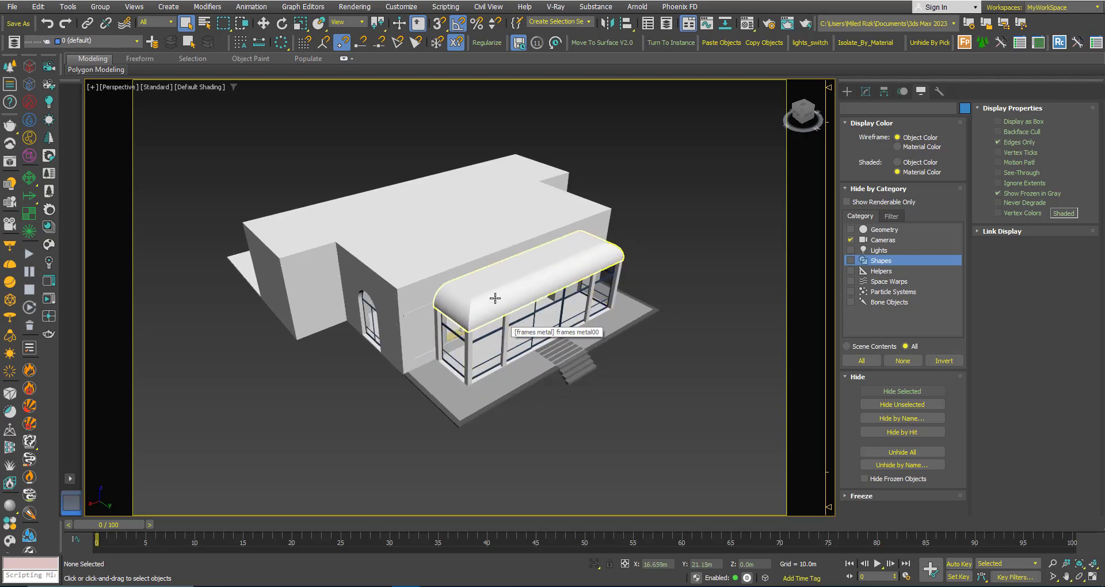
- Isolate all objects that share the material of the curved canopy over the glazed front using Isolate_By_Material
click(495, 298)
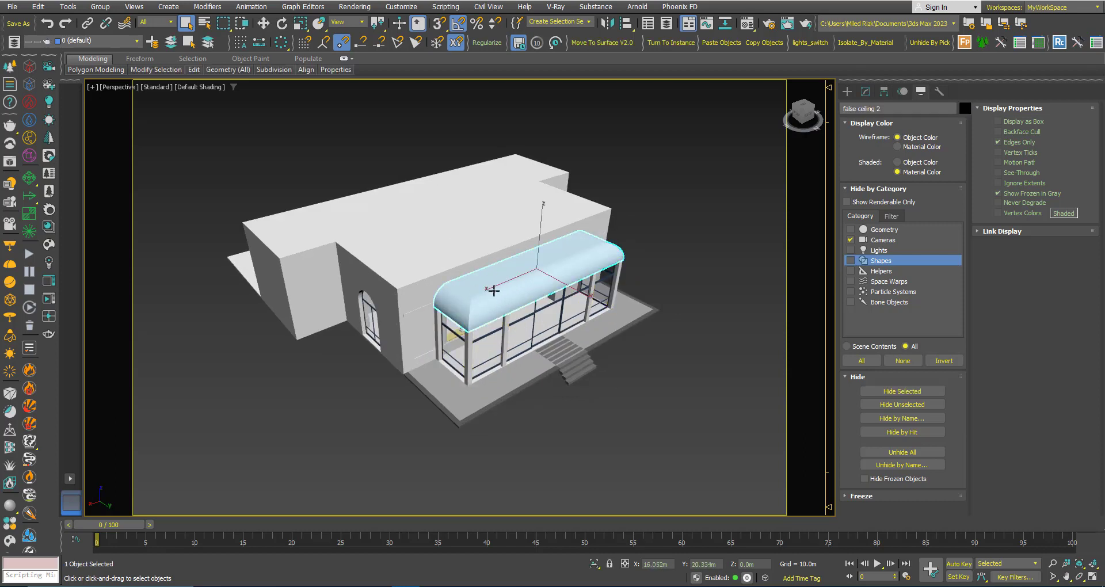
scroll(493, 291, down, 2)
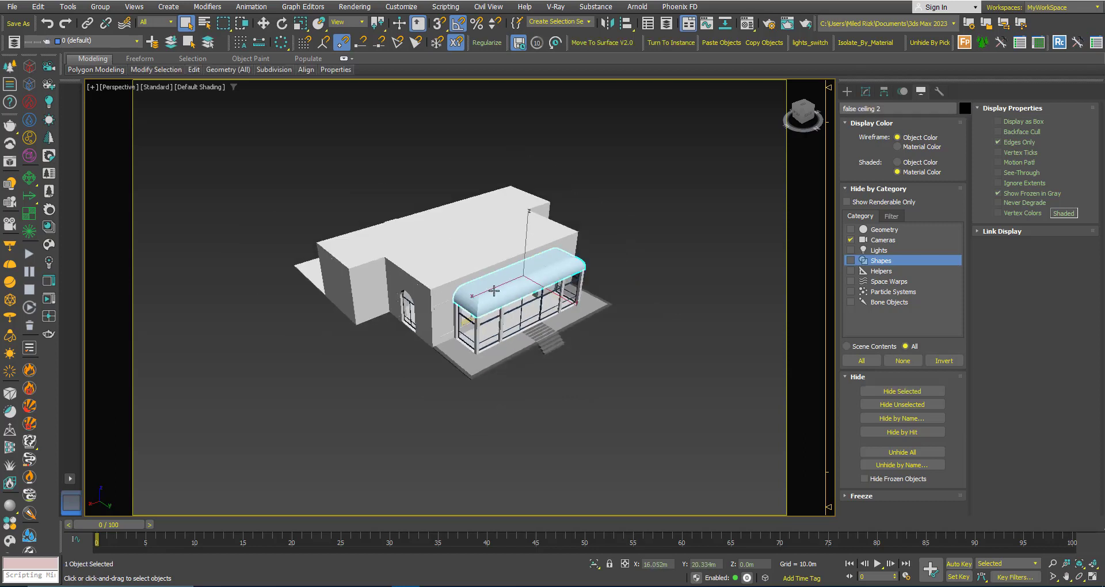
click(862, 47)
alt+middle_drag(444, 328, 521, 285)
- Check the walls white material in the Material Editor, close it, and inspect the isolated objects with nothing selected
key(m)
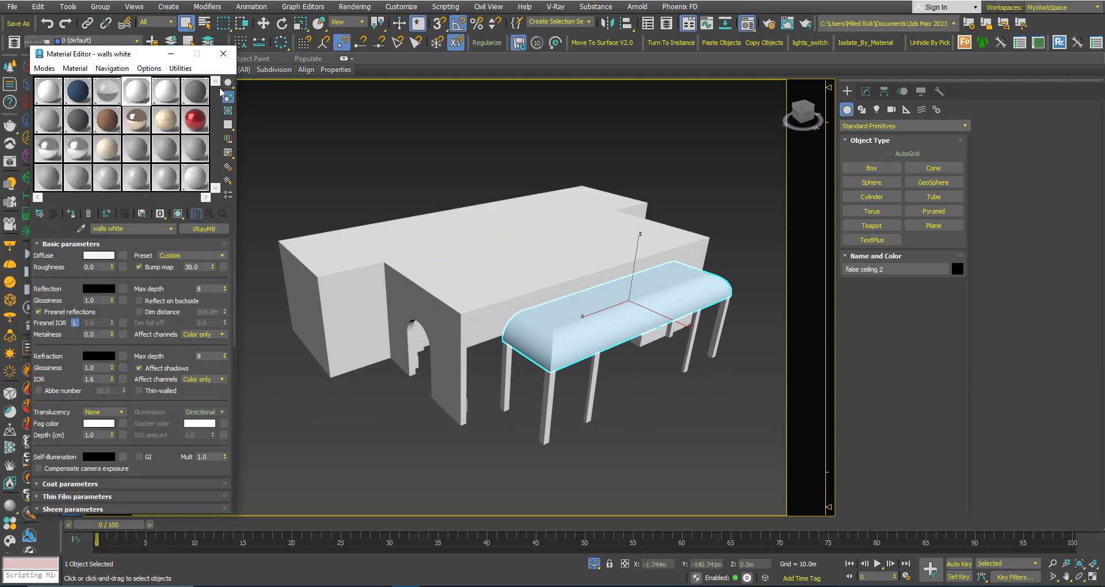
click(223, 53)
alt+middle_drag(476, 299, 441, 305)
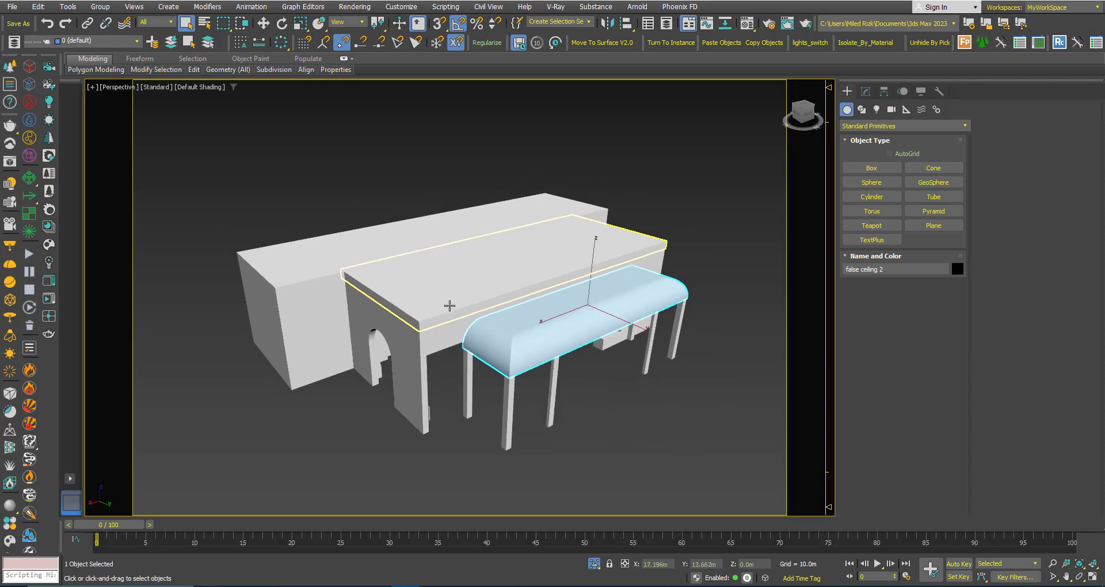
scroll(450, 305, down, 2)
click(451, 405)
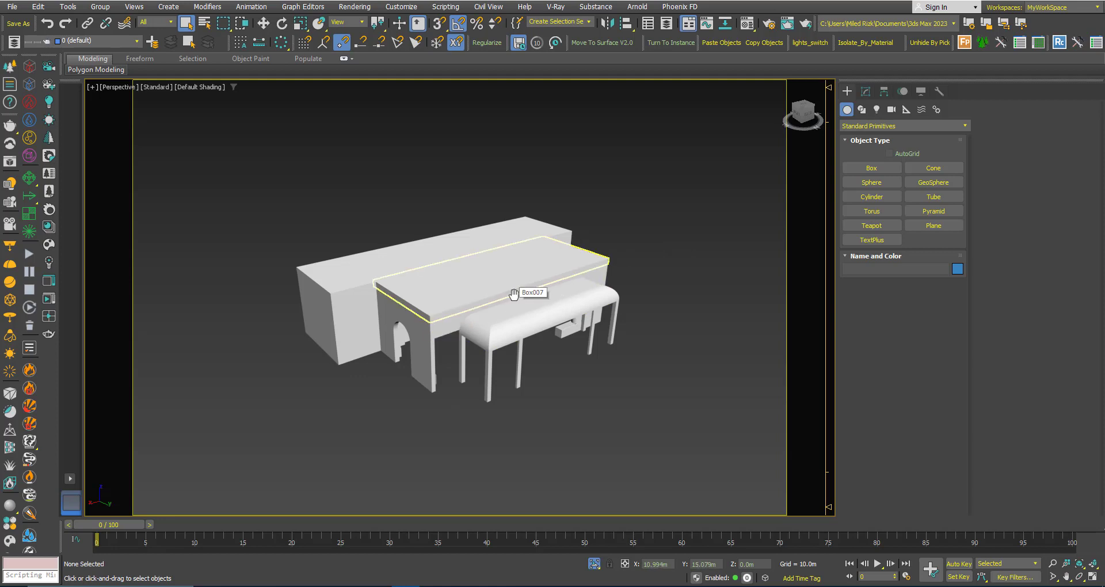
alt+middle_drag(512, 295, 516, 307)
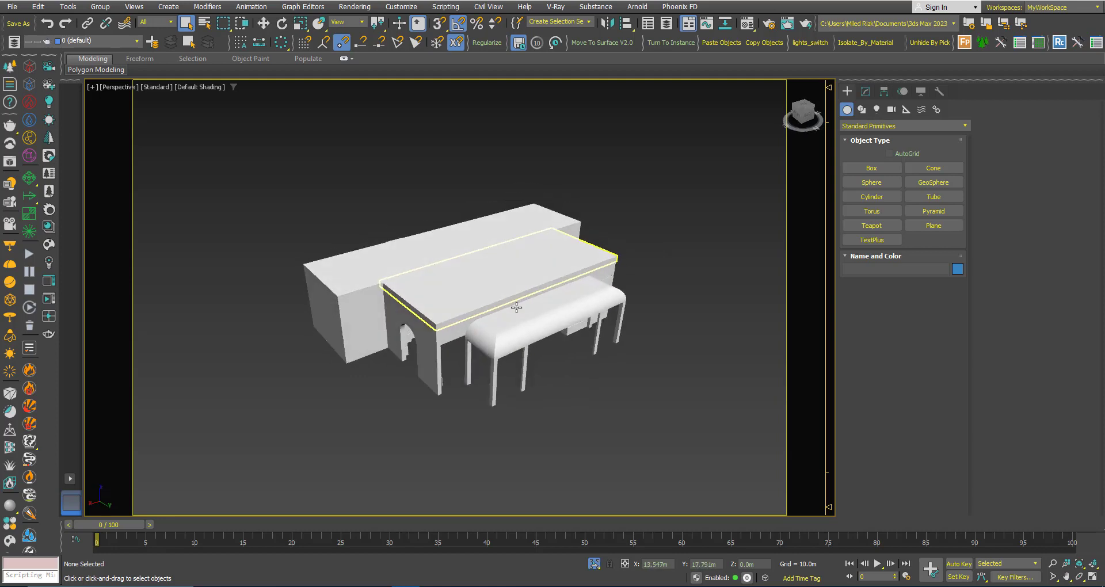
- End the isolation to bring back the whole building
right_click(458, 370)
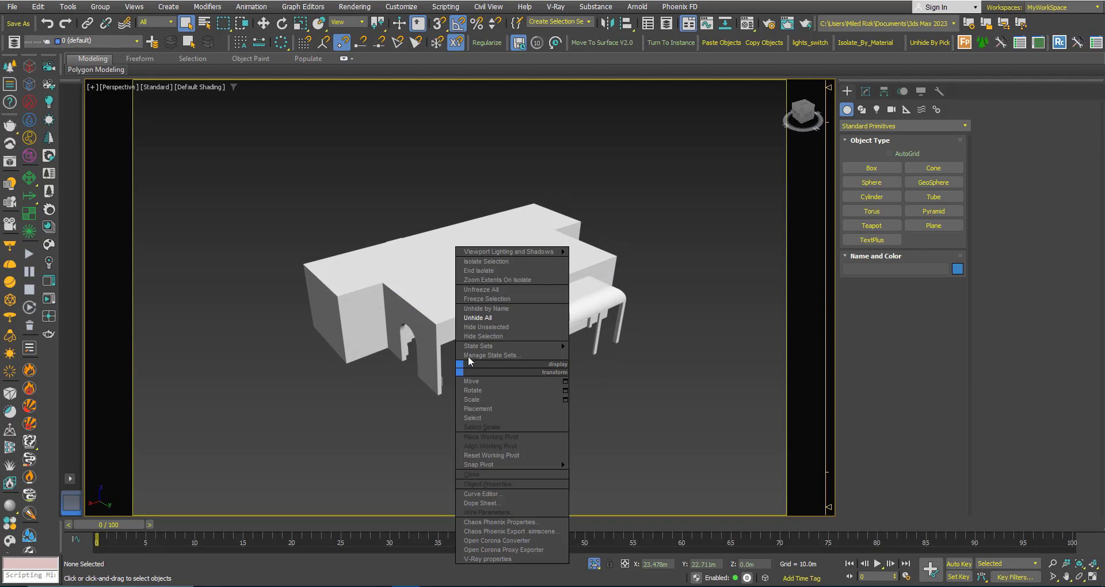
click(479, 271)
scroll(488, 275, down, 3)
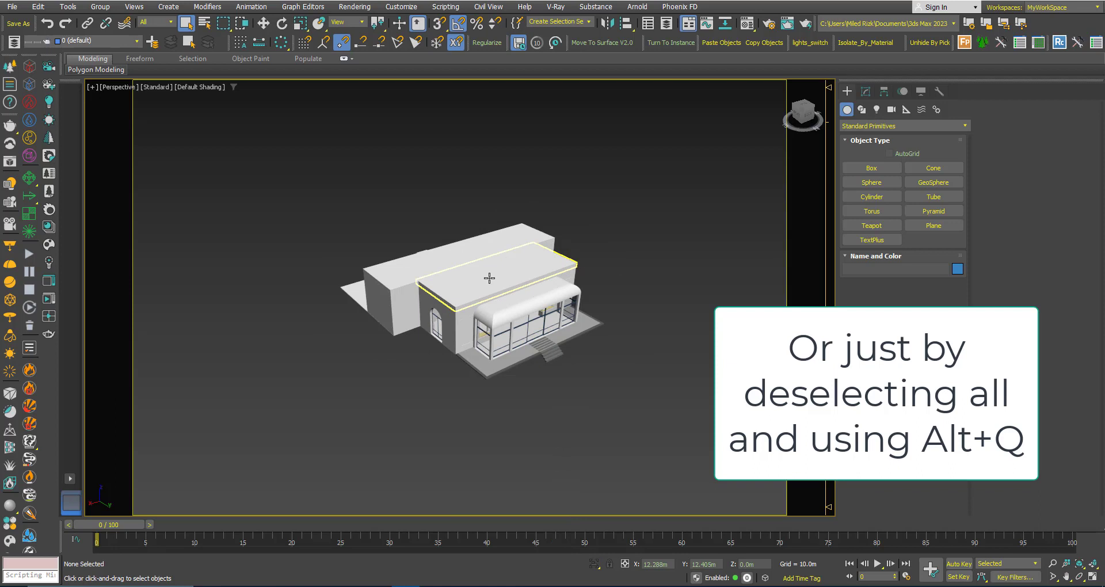
scroll(490, 278, up, 3)
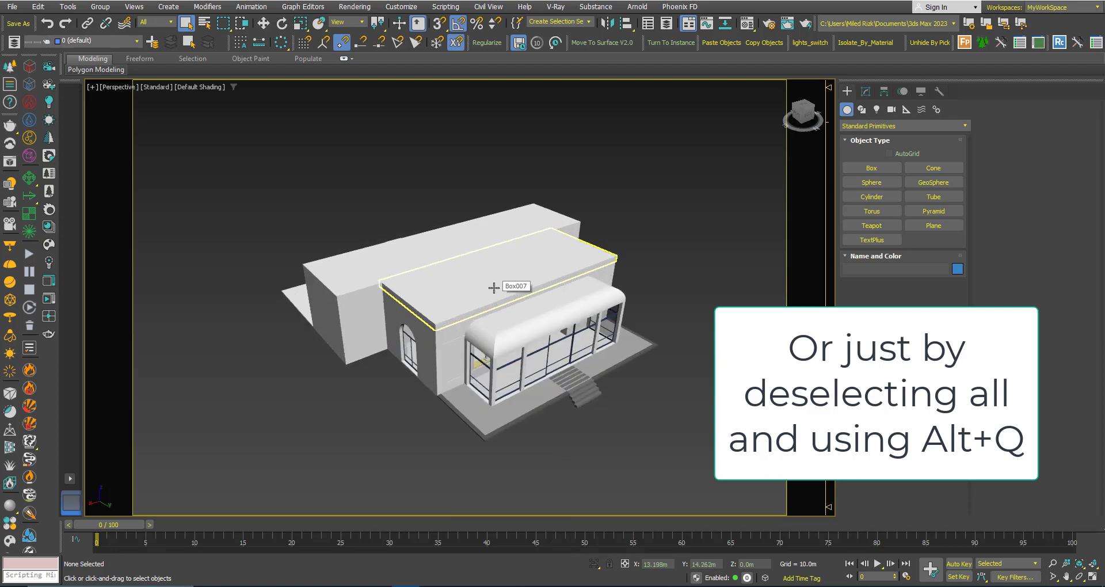
middle_drag(495, 287, 504, 298)
scroll(493, 293, down, 2)
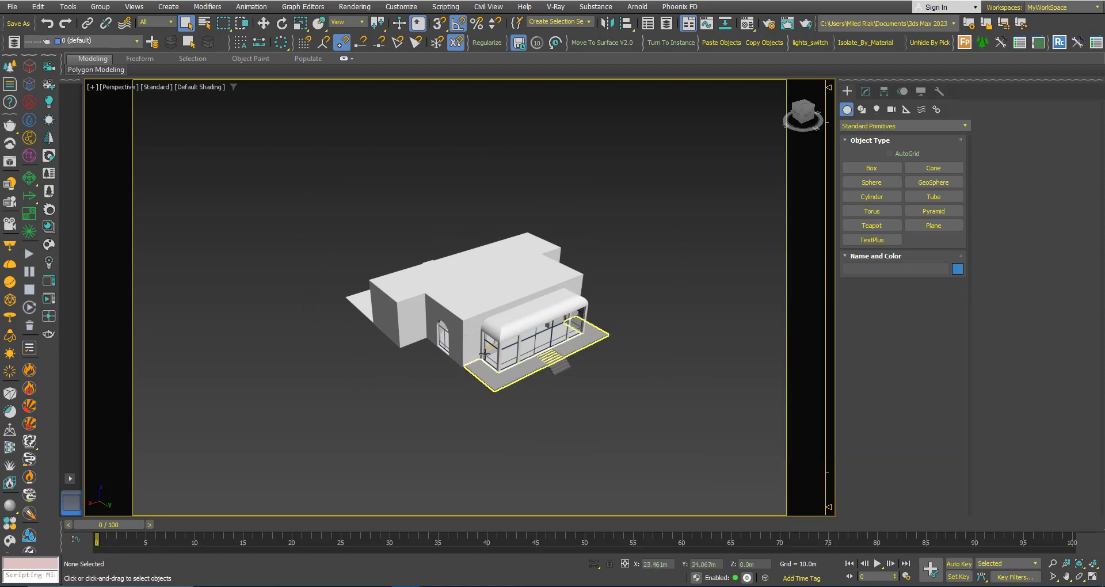
scroll(507, 345, up, 2)
- Unhide all objects in the scene
right_click(491, 324)
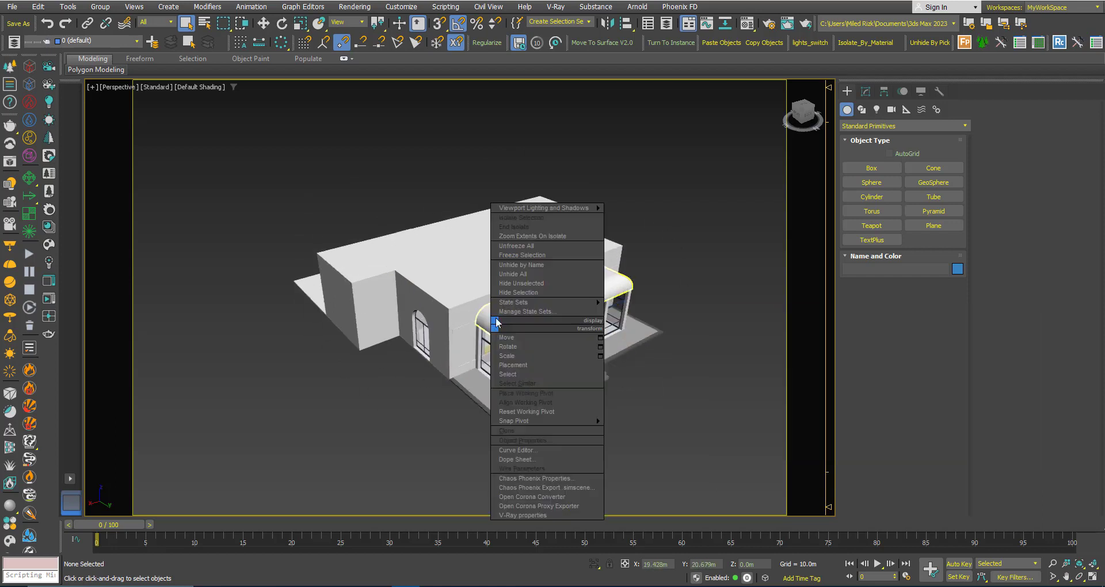
click(504, 276)
scroll(499, 293, down, 1)
scroll(511, 302, up, 1)
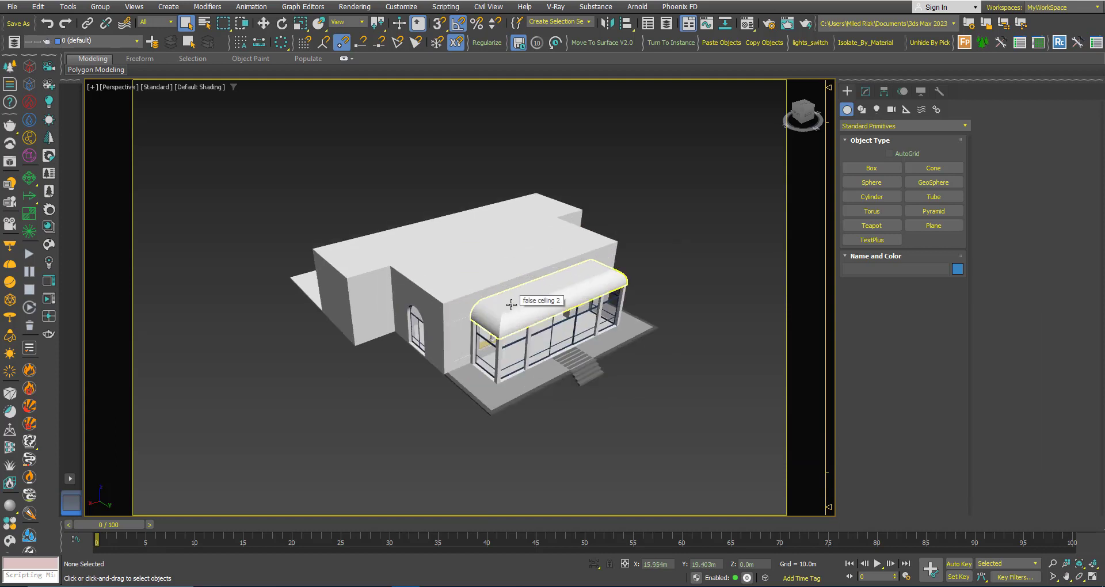
- Create a tall box with a base of about 0.58 by 1.07 m on the ground beside the entrance steps
mouse_move(509, 303)
alt+middle_down()
mouse_move(460, 295)
mouse_move(522, 297)
alt+middle_up()
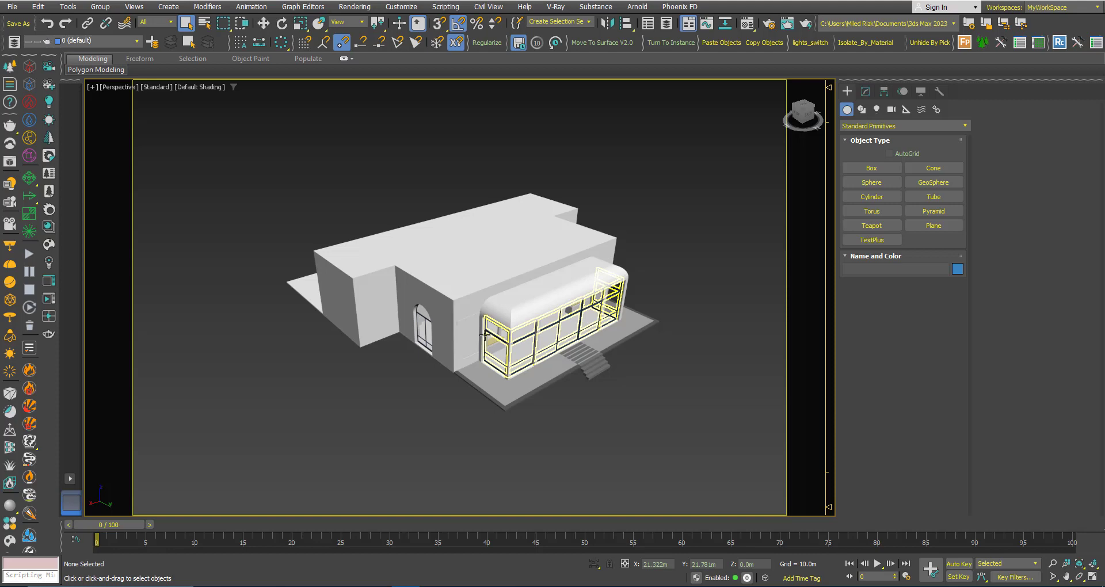
scroll(521, 298, up, 3)
scroll(478, 328, down, 3)
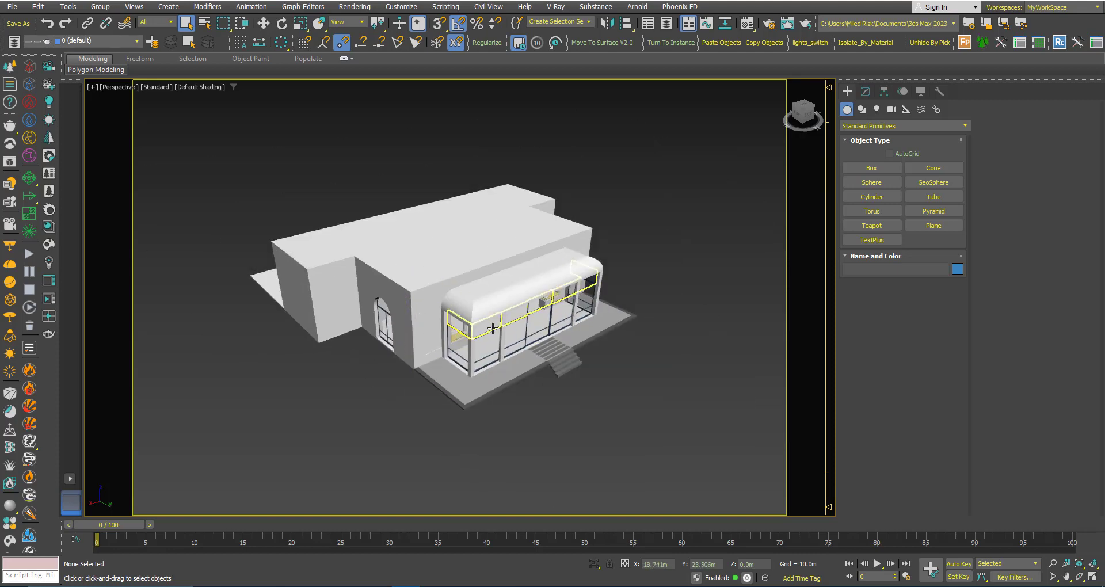
alt+middle_drag(471, 334, 523, 329)
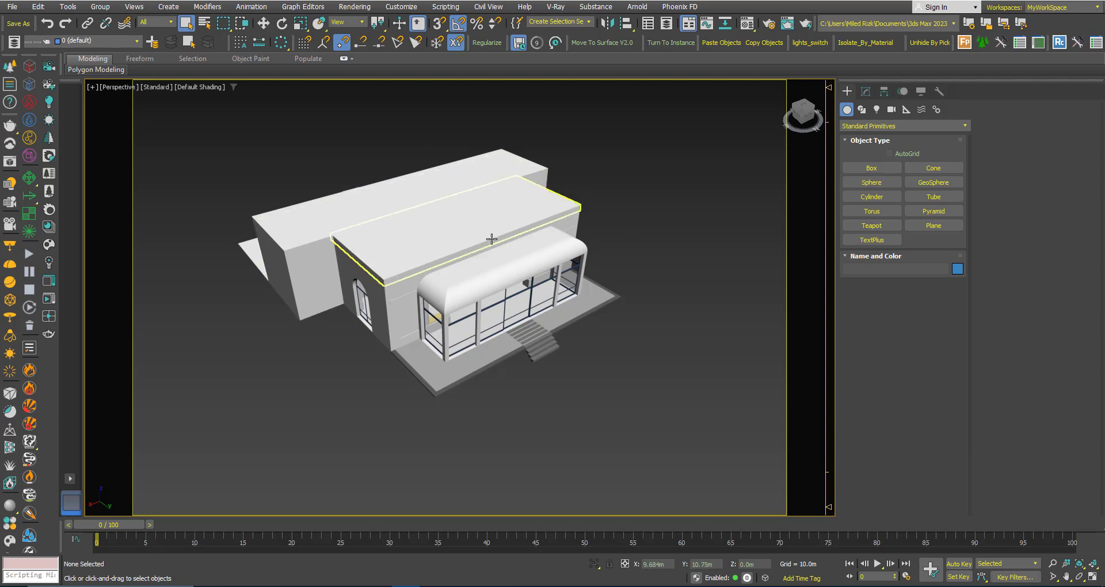
middle_drag(456, 242, 454, 229)
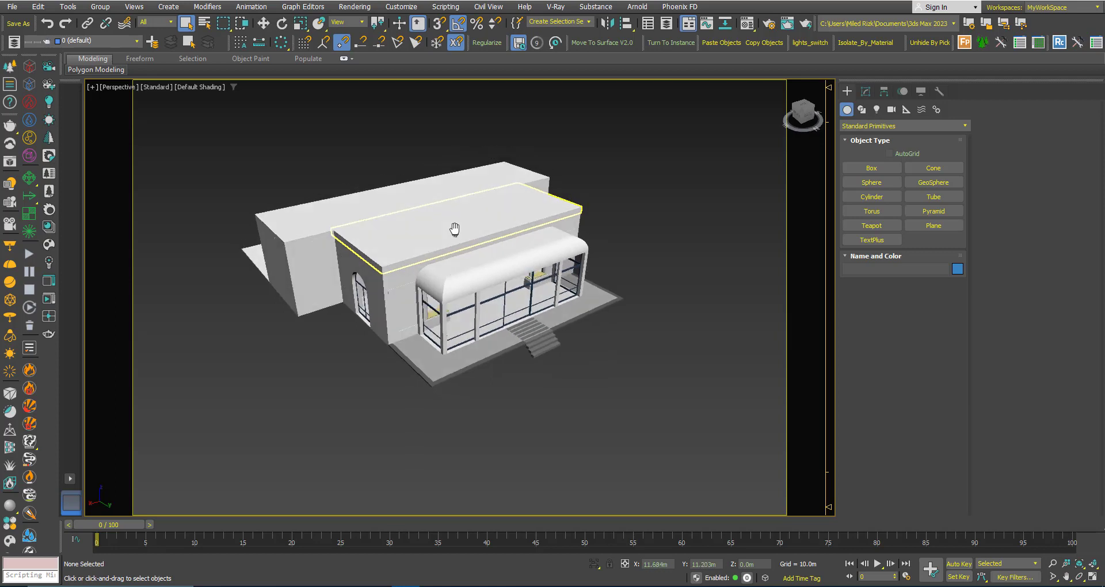
click(871, 168)
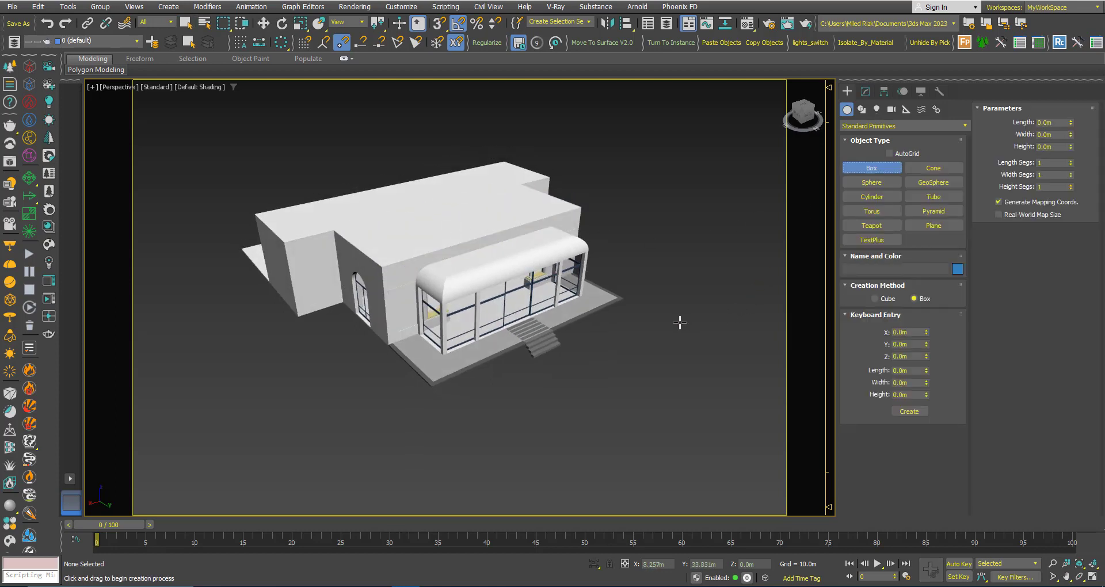
scroll(639, 349, up, 4)
scroll(639, 349, down, 5)
drag(638, 368, 626, 381)
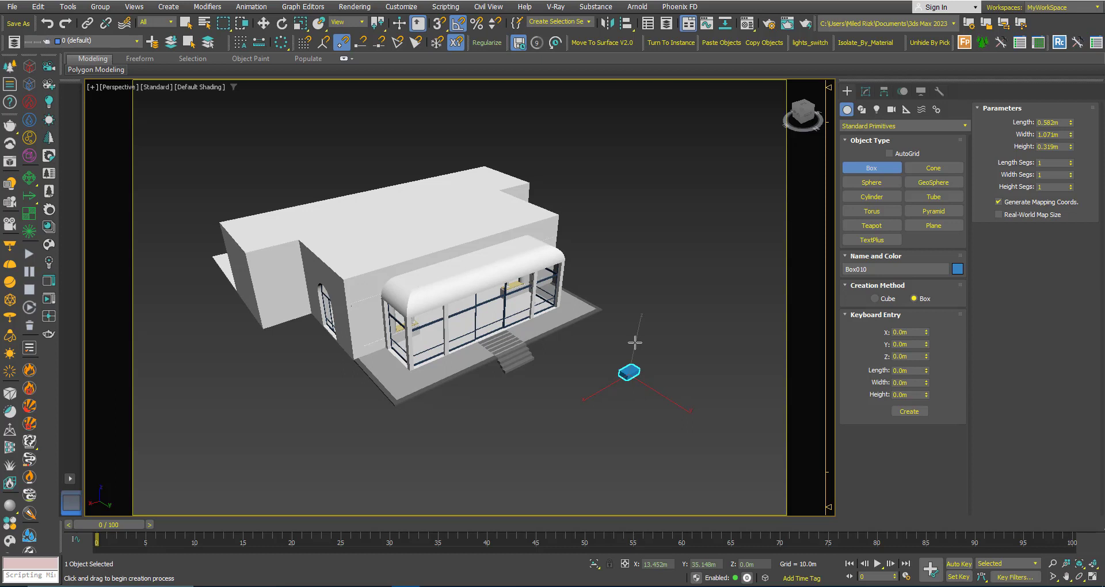
click(639, 297)
right_click(639, 297)
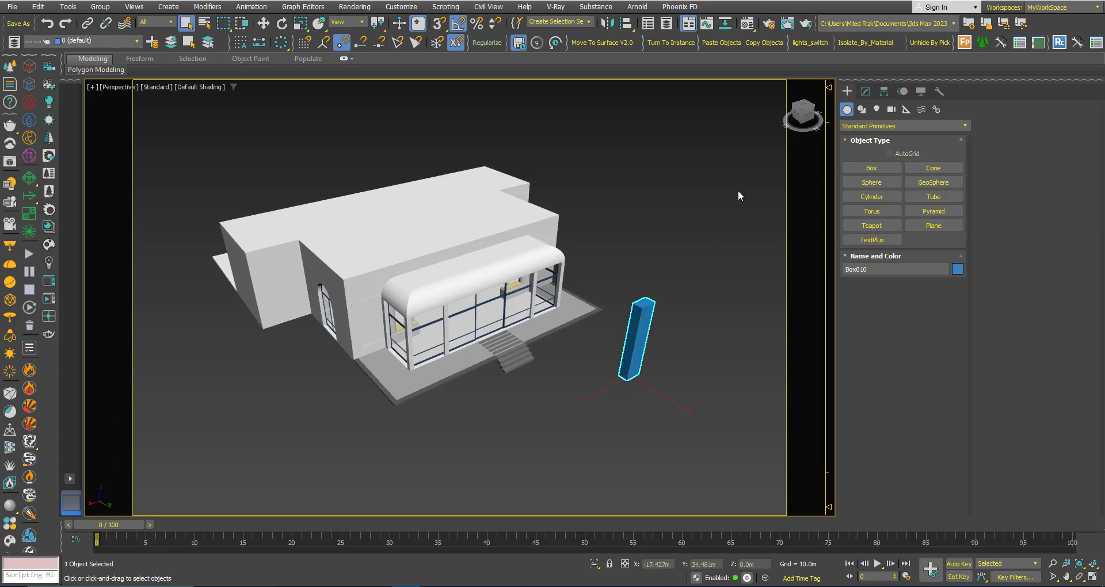
- Run Isolate_By_Material on the new box and agree to isolate all objects with no material applied
click(865, 42)
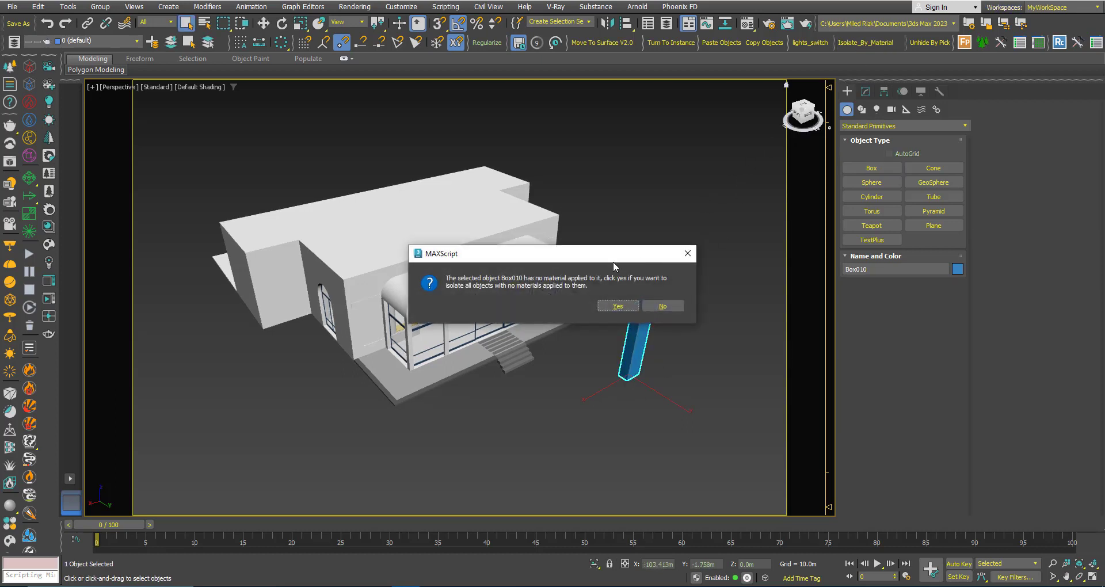
drag(583, 259, 562, 145)
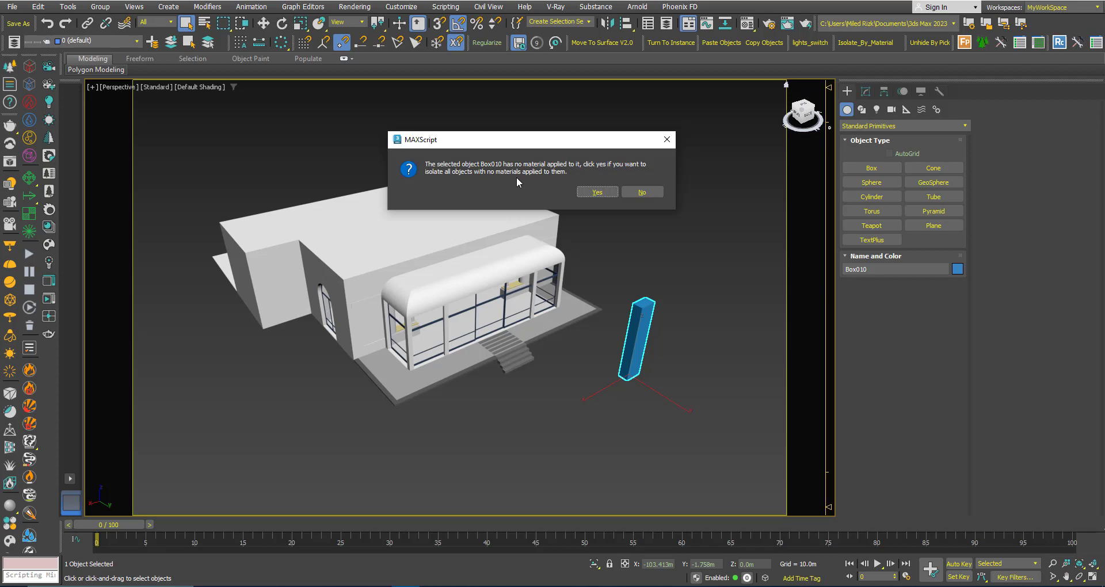
click(596, 192)
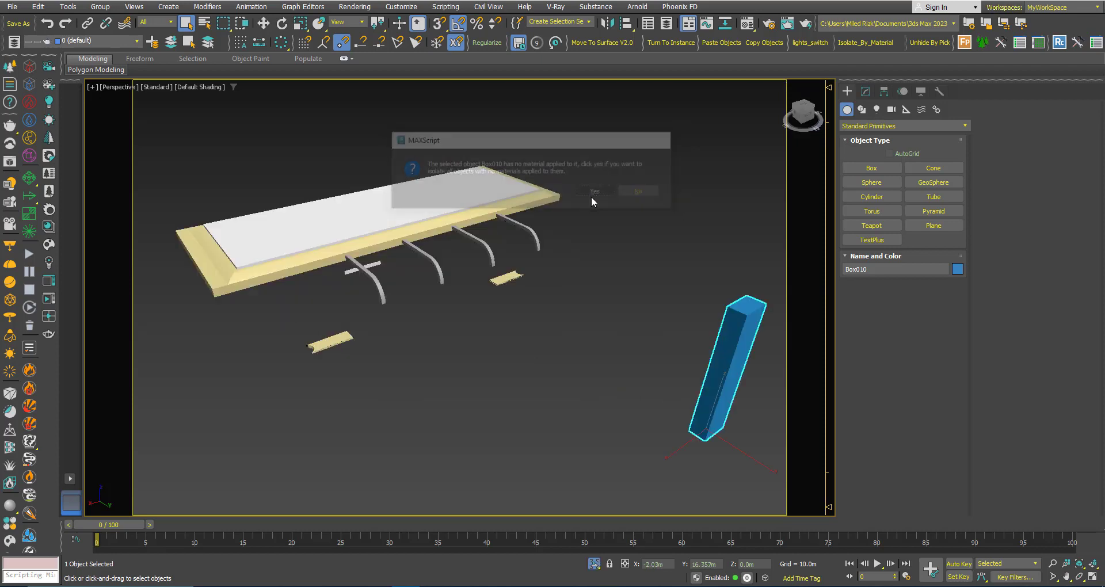
scroll(521, 267, down, 2)
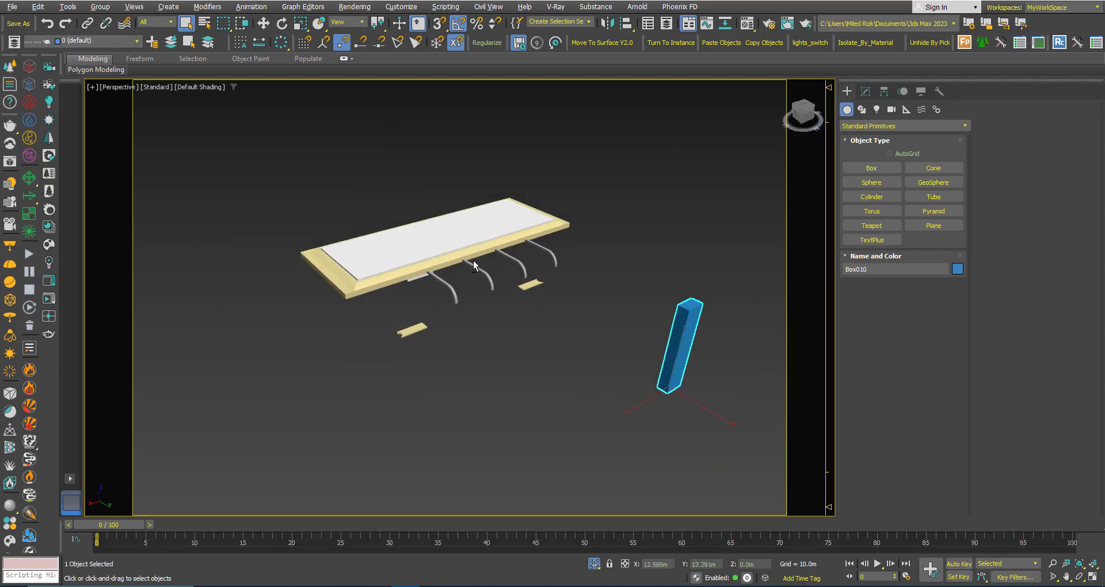
mouse_move(476, 262)
alt+middle_down()
mouse_move(476, 239)
mouse_move(447, 240)
mouse_move(484, 258)
mouse_move(466, 258)
alt+middle_up()
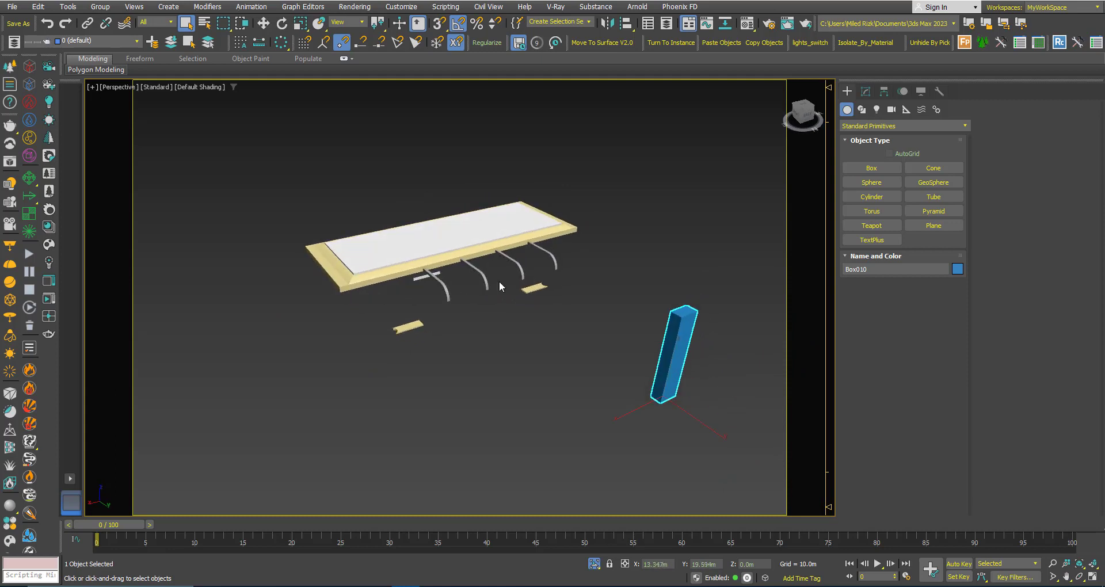
- Deselect the box and select the detail_walls_with columns group among the isolated objects without material
click(601, 312)
mouse_move(496, 240)
middle_down()
mouse_move(503, 248)
mouse_move(483, 254)
mouse_move(486, 237)
middle_up()
scroll(512, 256, up, 2)
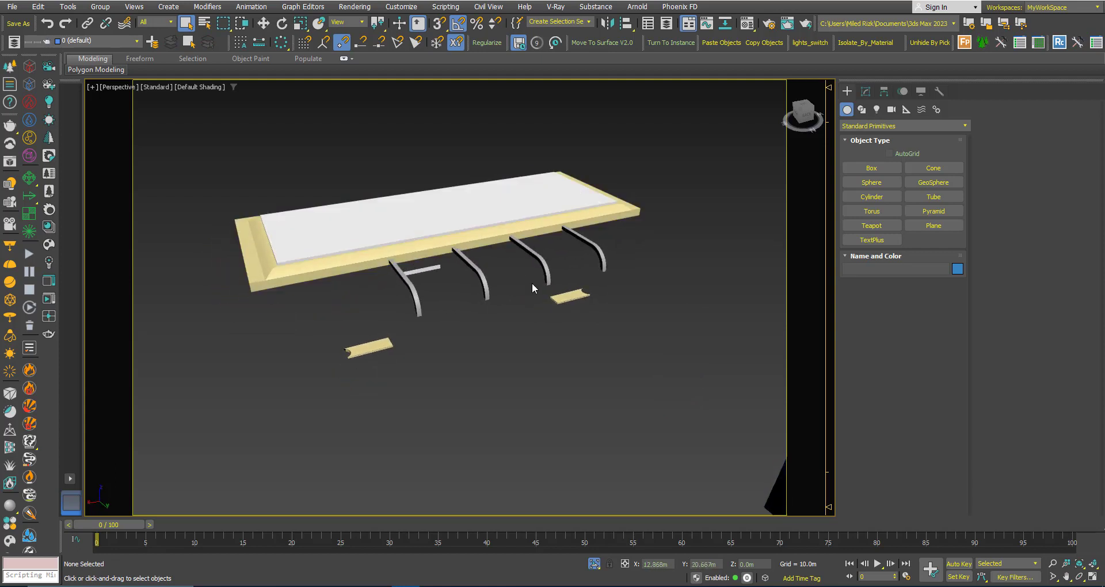
scroll(564, 288, up, 5)
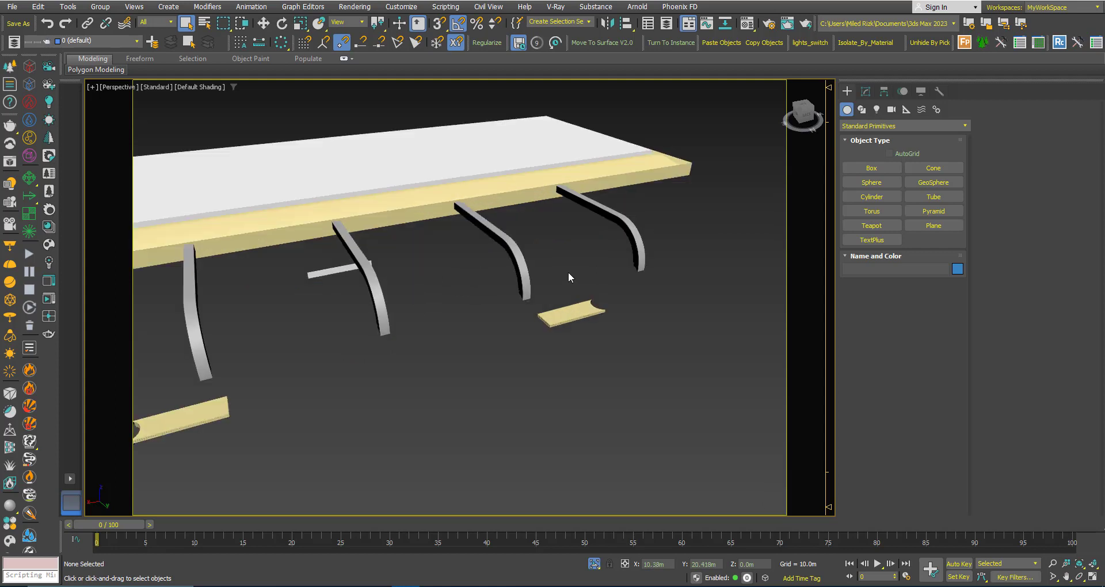
click(563, 348)
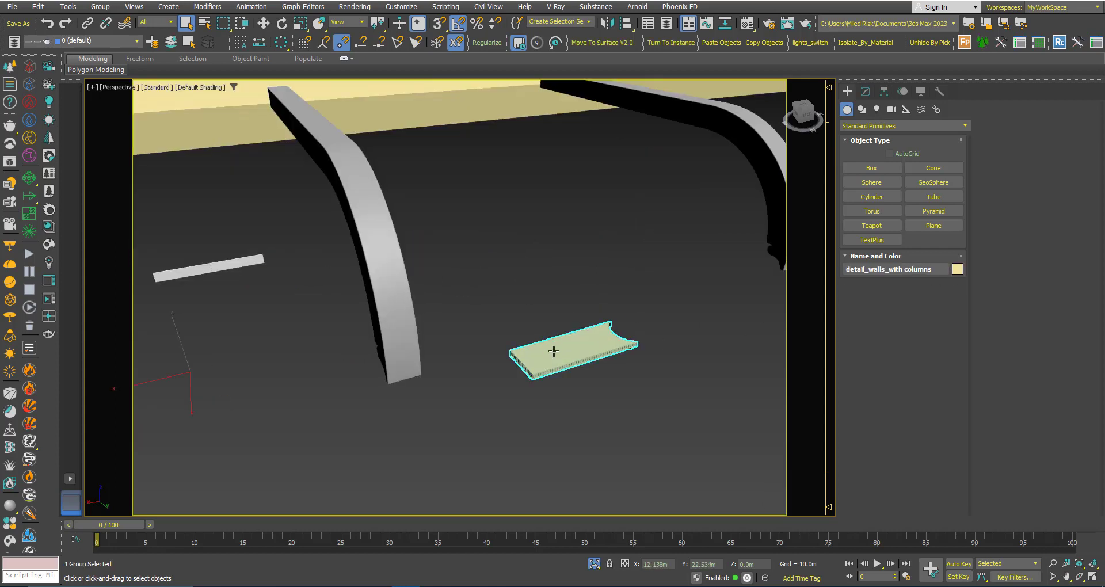
scroll(574, 347, down, 5)
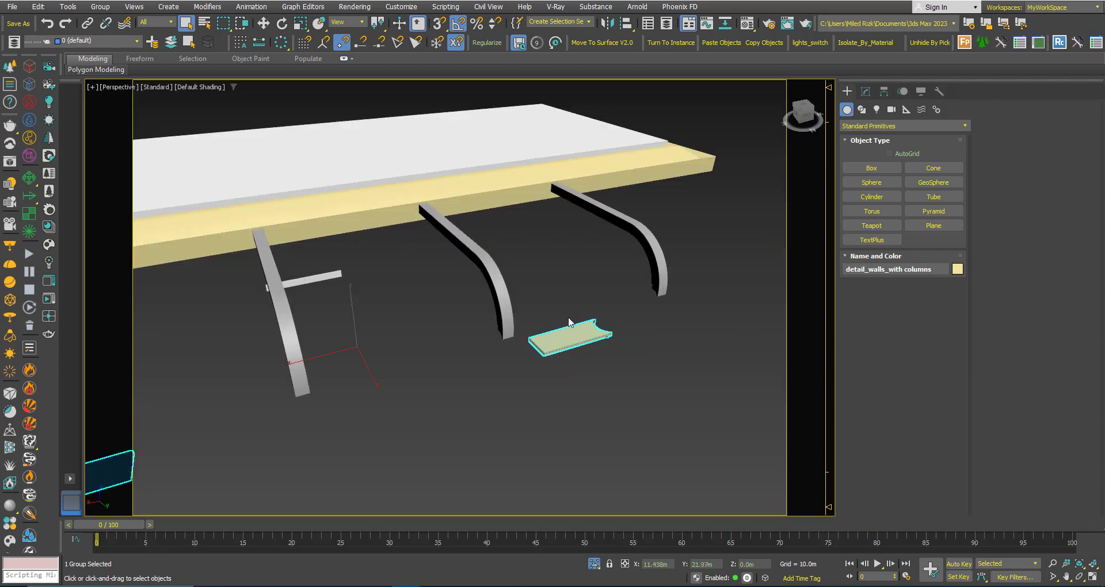
scroll(567, 325, up, 1)
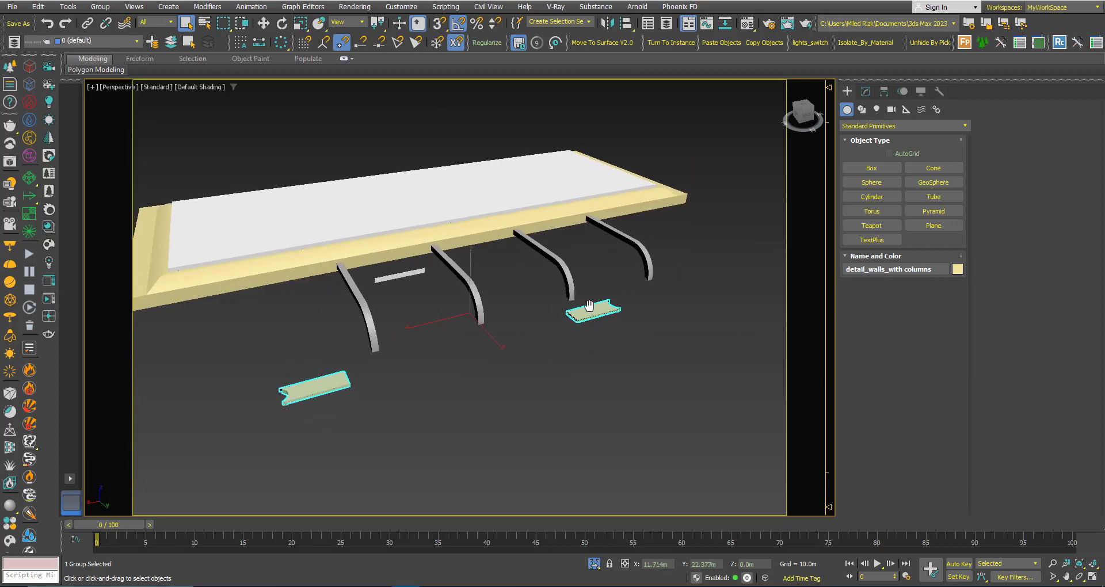
scroll(596, 303, up, 3)
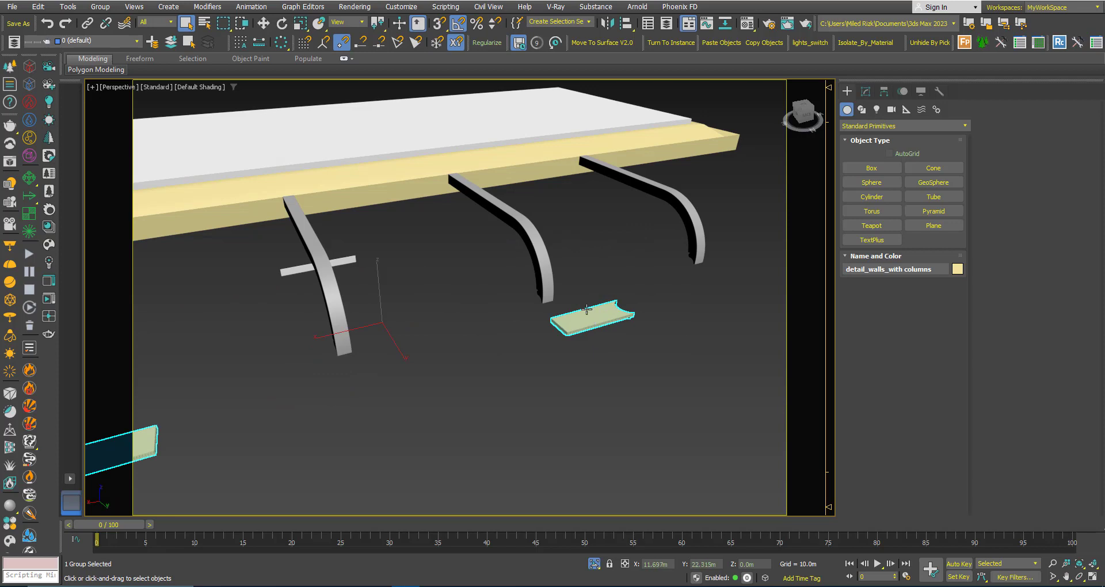
- Inspect the isolated parts of the detail_walls_with columns group and end the isolation
scroll(587, 309, up, 2)
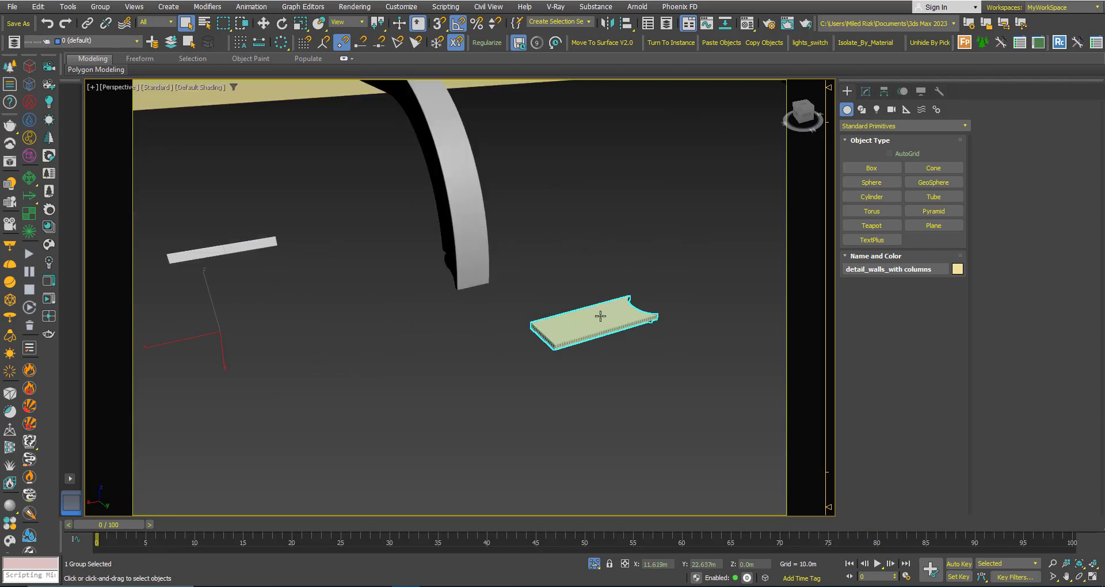
scroll(600, 316, down, 4)
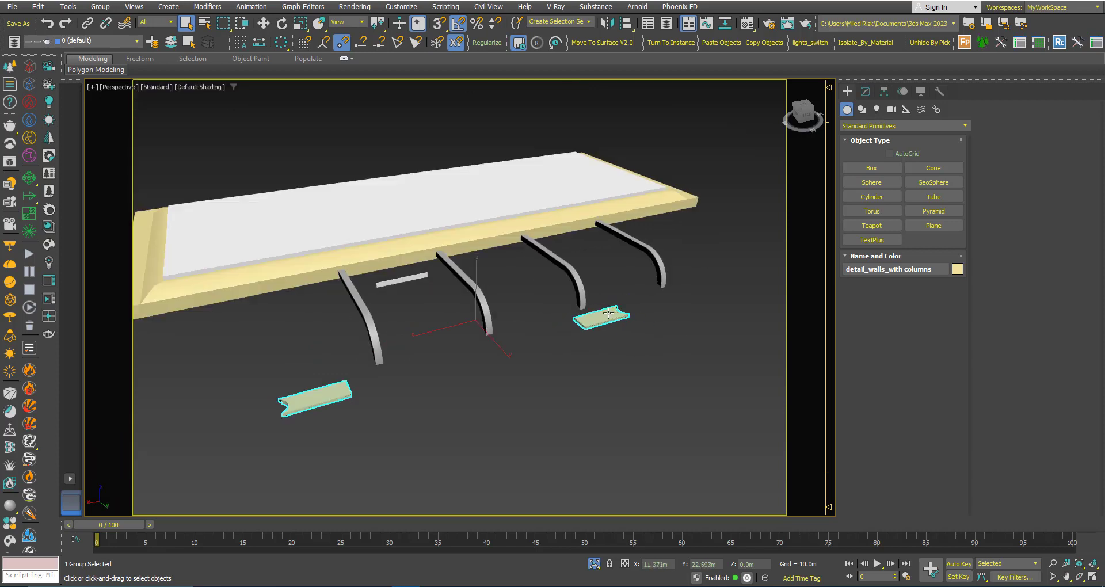
scroll(608, 313, up, 4)
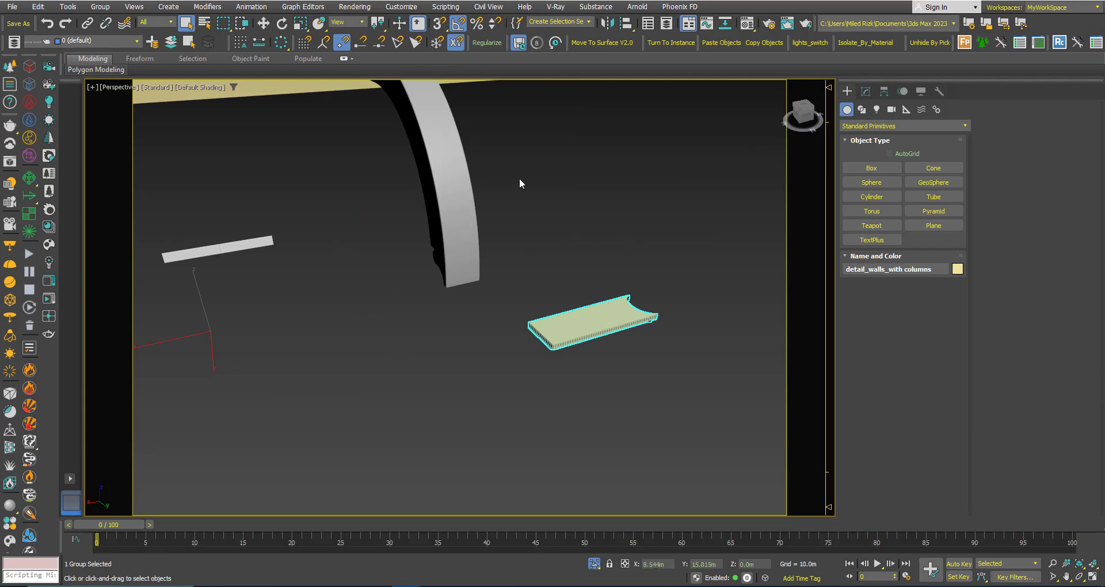
right_click(582, 262)
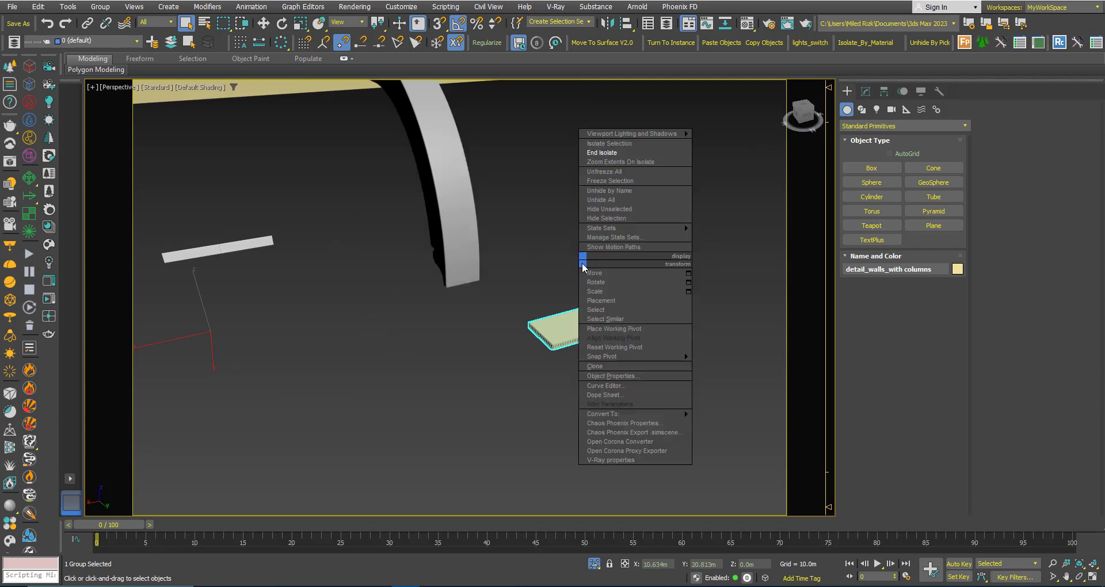
click(575, 253)
right_click(582, 242)
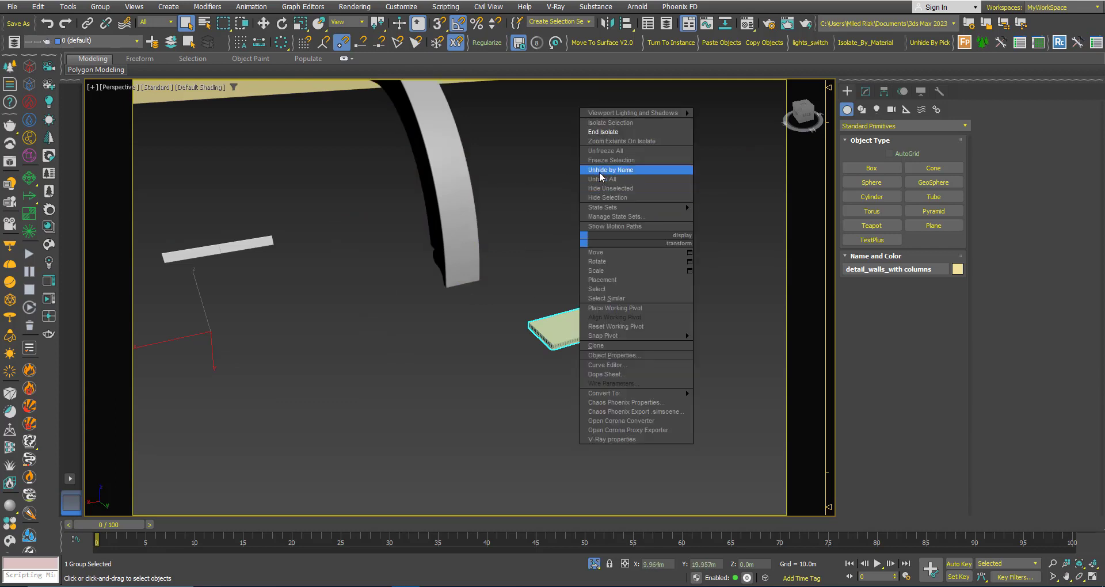
click(597, 133)
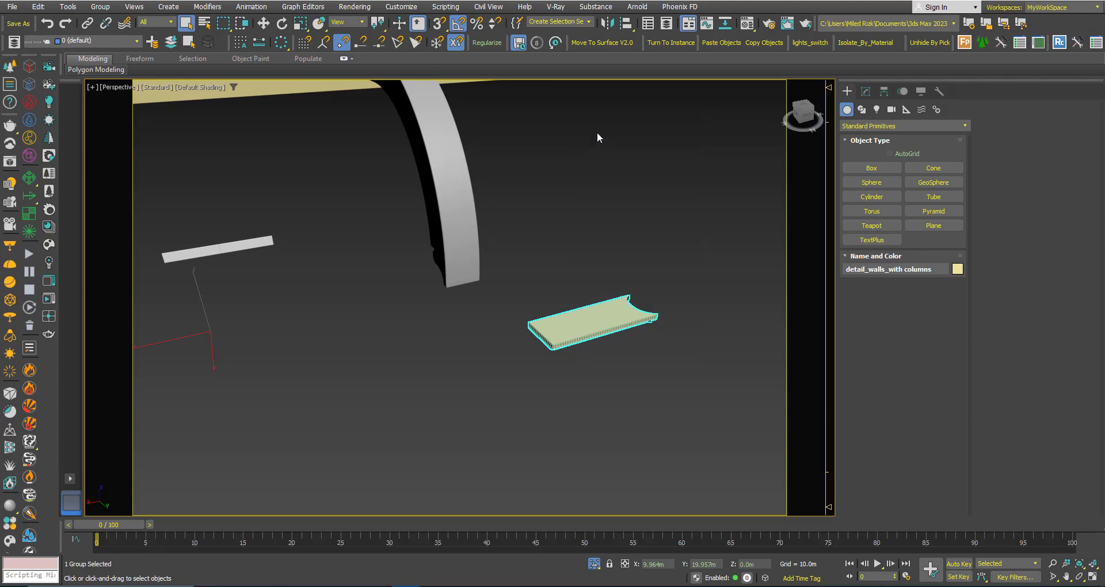
- Hide every object except the detail_walls_with columns group and clear the selection
scroll(563, 354, up, 6)
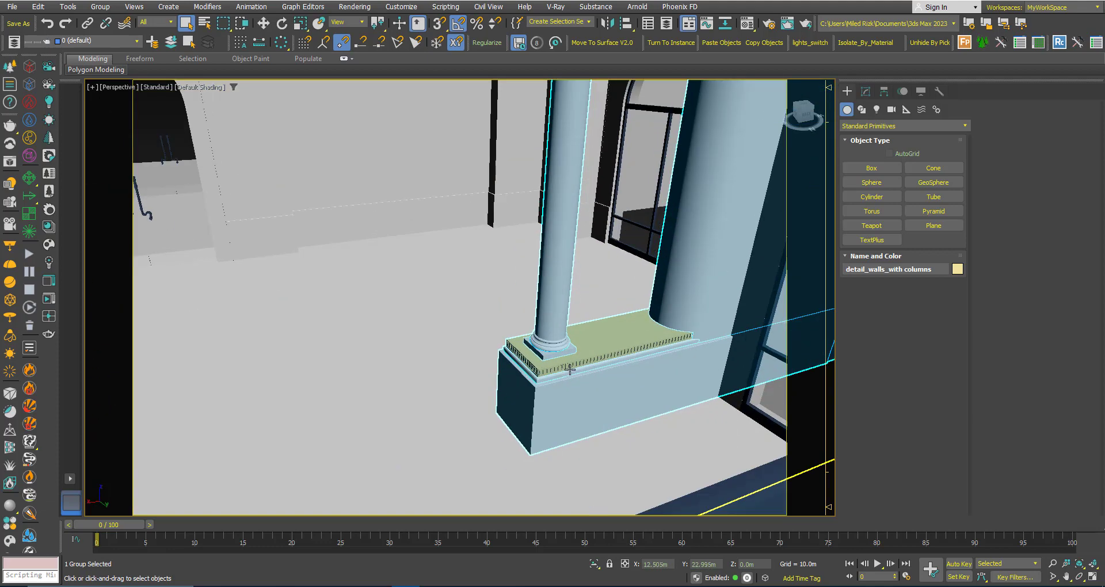
right_click(527, 316)
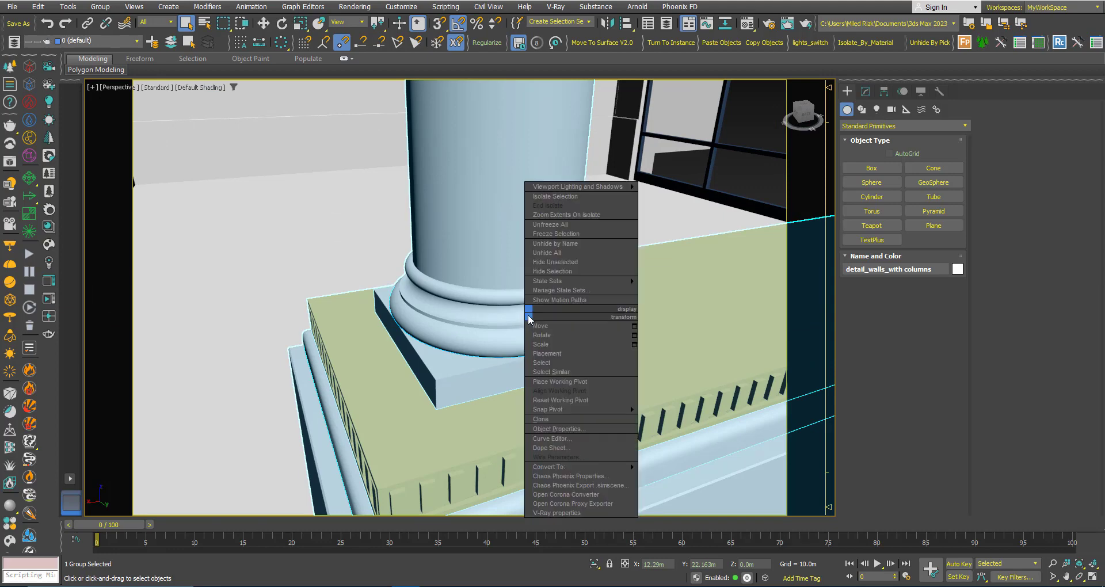
click(550, 260)
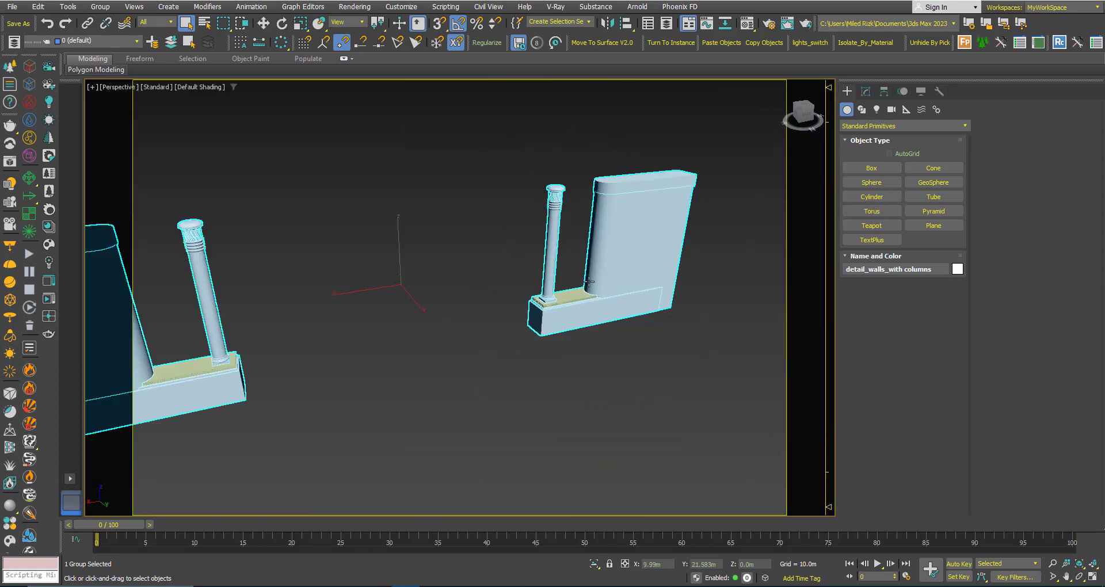
scroll(584, 291, up, 1)
scroll(582, 308, down, 1)
click(582, 336)
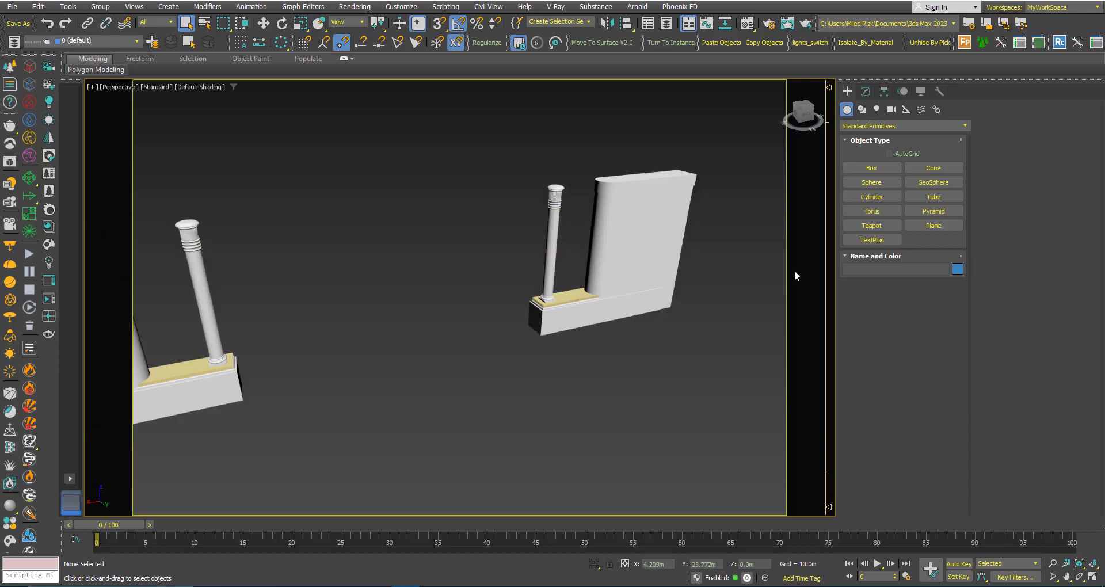
- Unhide all hidden objects to bring back the rest of the building and the box
scroll(604, 271, down, 5)
right_click(592, 266)
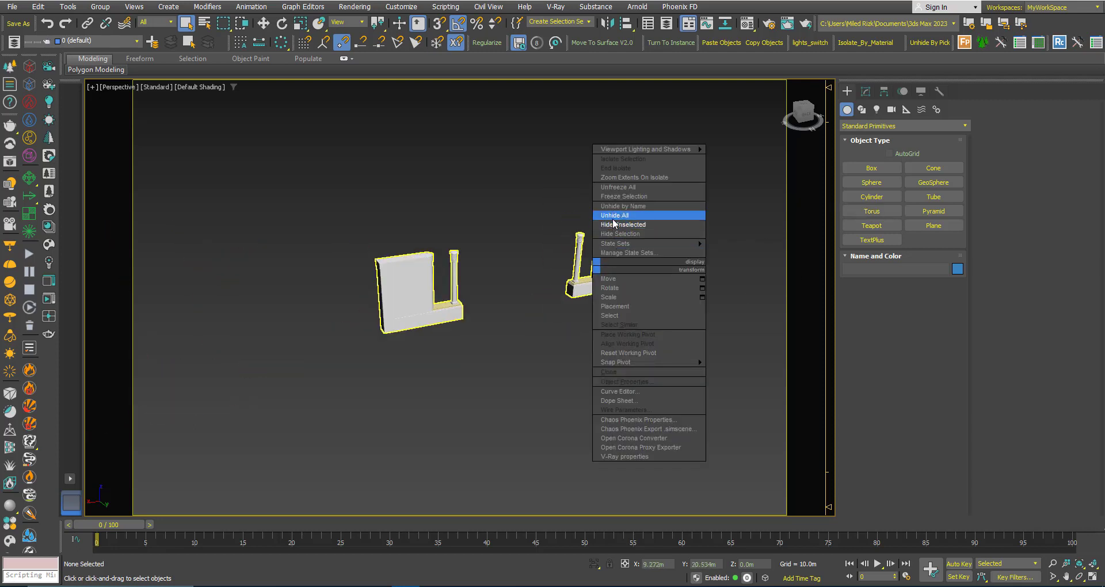
click(614, 216)
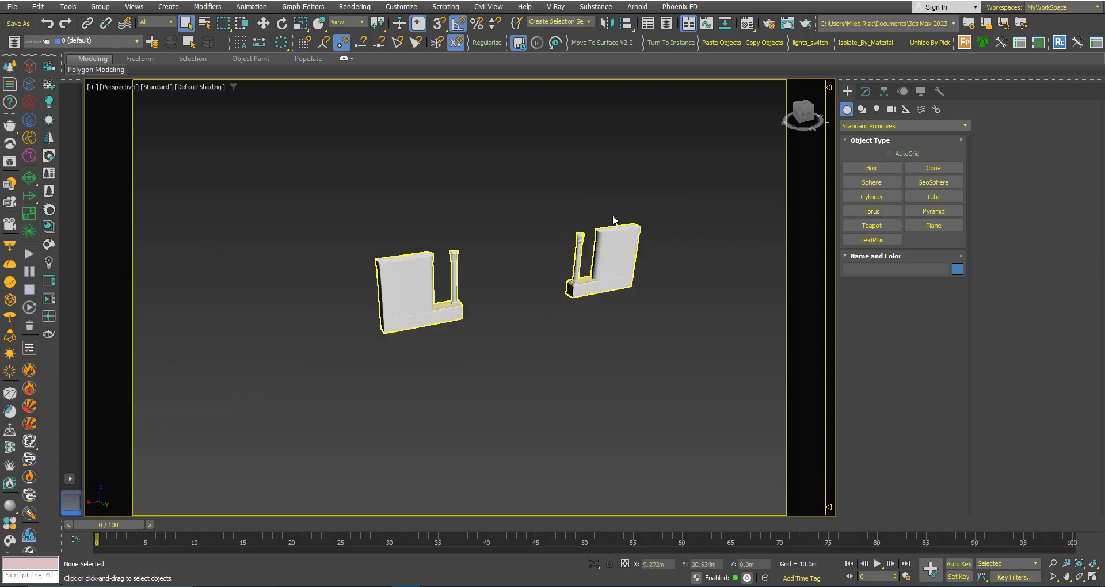
click(587, 280)
key(alt+q)
click(619, 379)
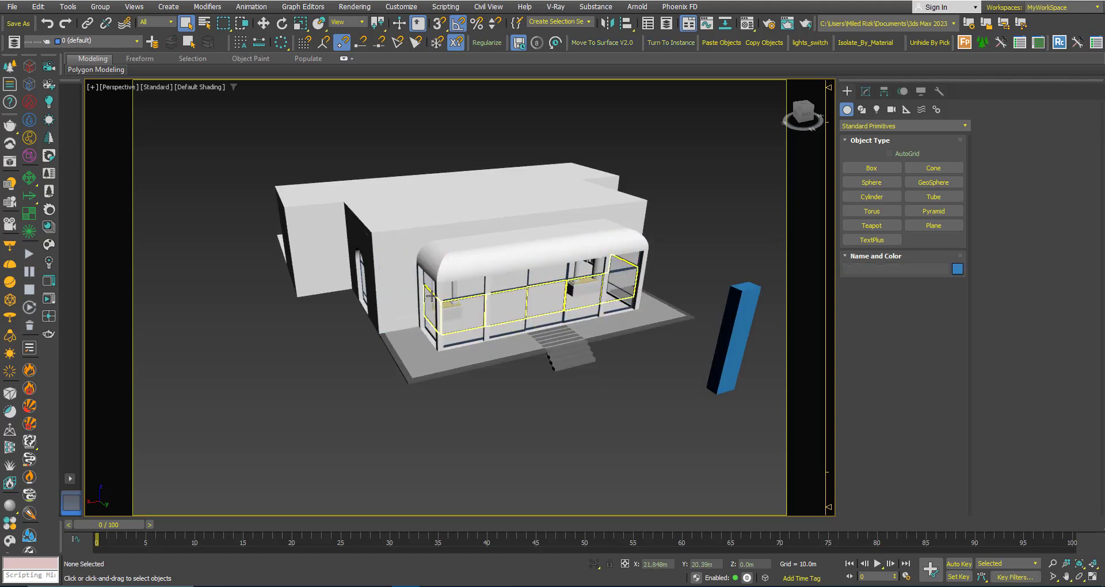
- Select the Shape011 wall above the curved canopy and run Isolate_By_Material on it
alt+middle_drag(432, 297, 453, 320)
scroll(438, 308, up, 2)
click(371, 257)
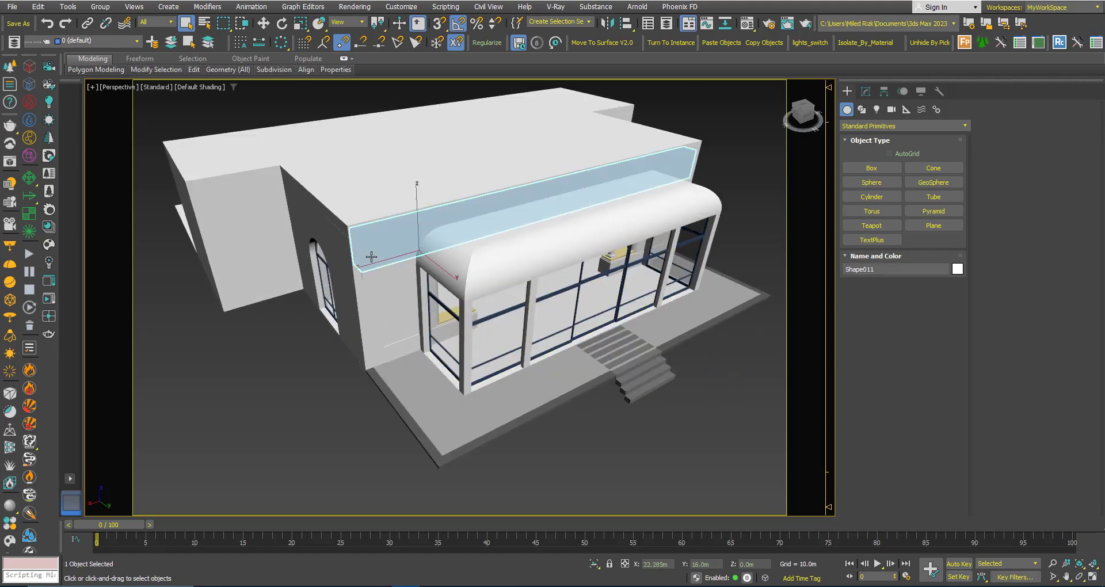
click(864, 44)
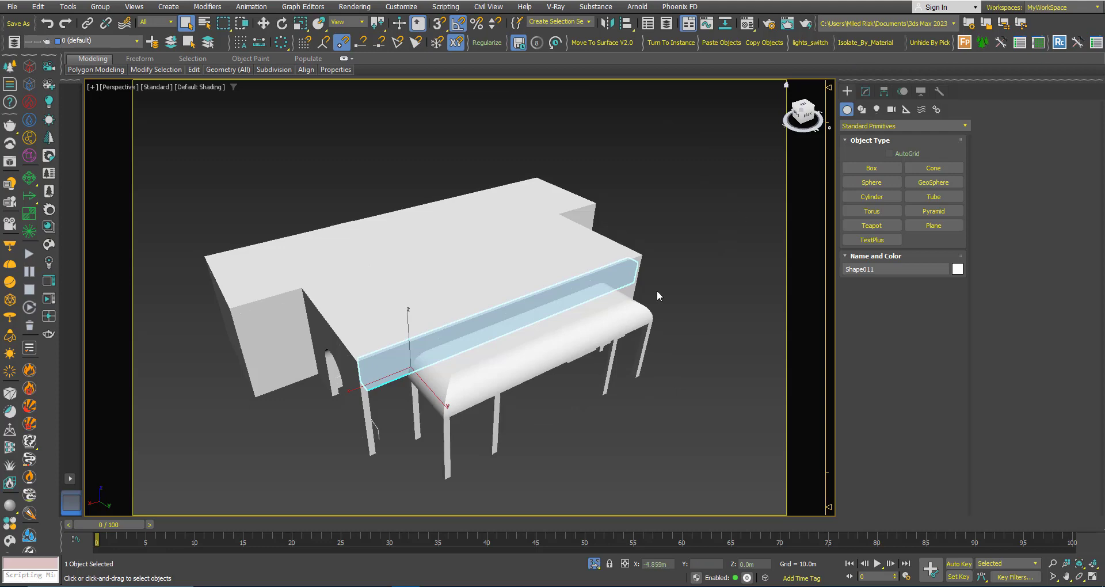
- Select the detail_walls_with columns group among the isolated objects and examine which of its parts share the wall's material
middle_drag(584, 334, 511, 257)
click(511, 328)
scroll(516, 313, up, 4)
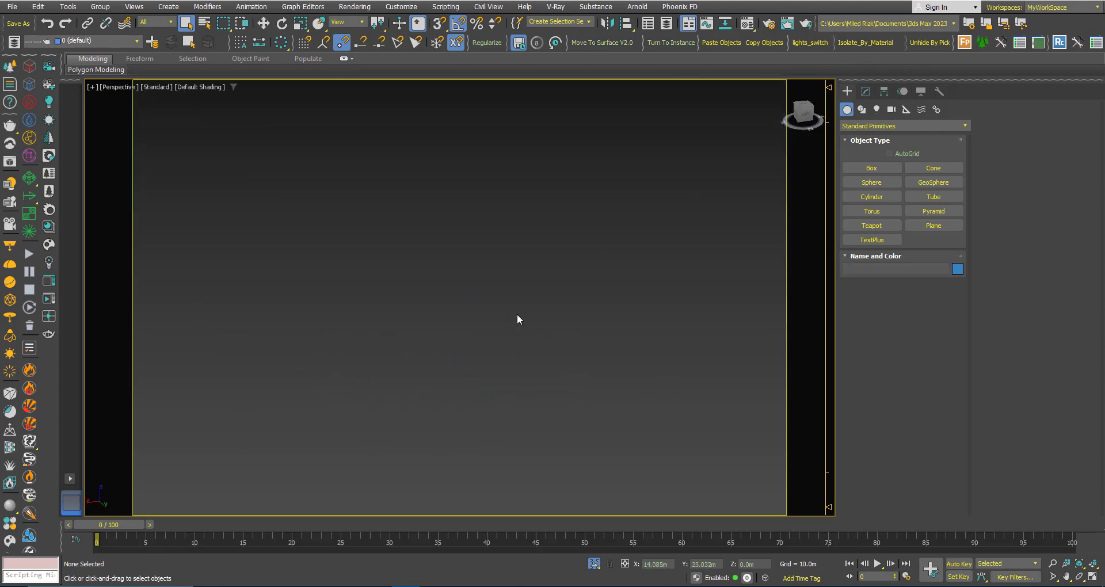
scroll(519, 313, down, 1)
click(613, 306)
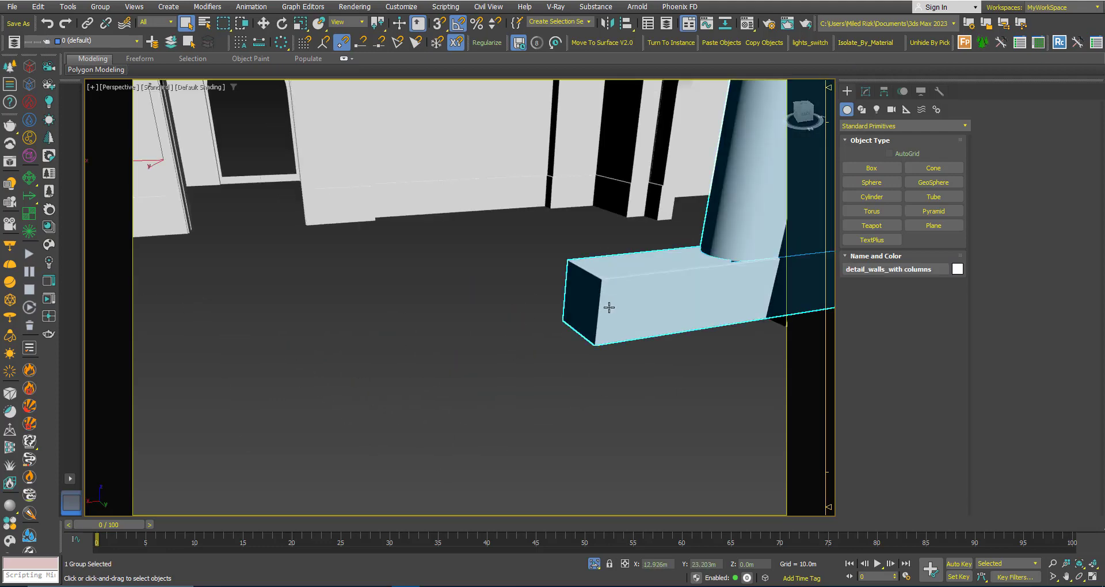
alt+middle_drag(610, 308, 542, 326)
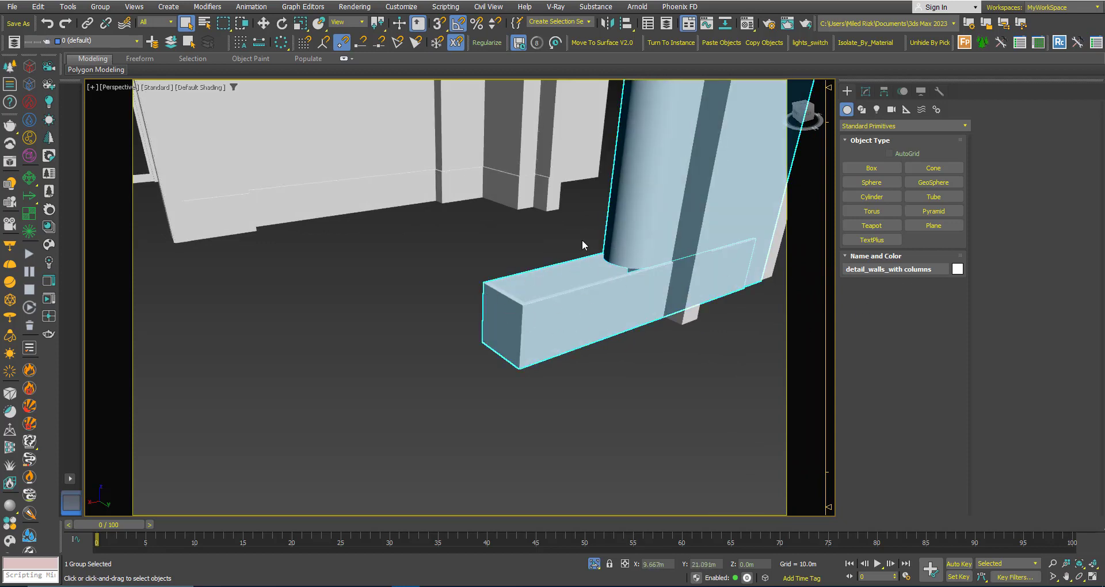
scroll(551, 300, down, 6)
scroll(551, 301, up, 5)
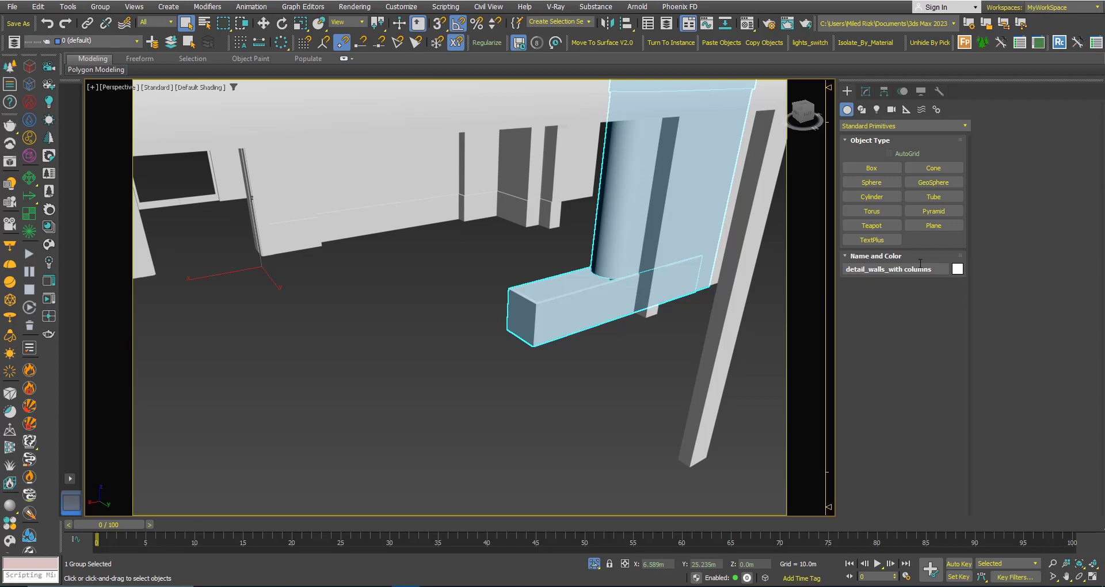
scroll(580, 300, down, 4)
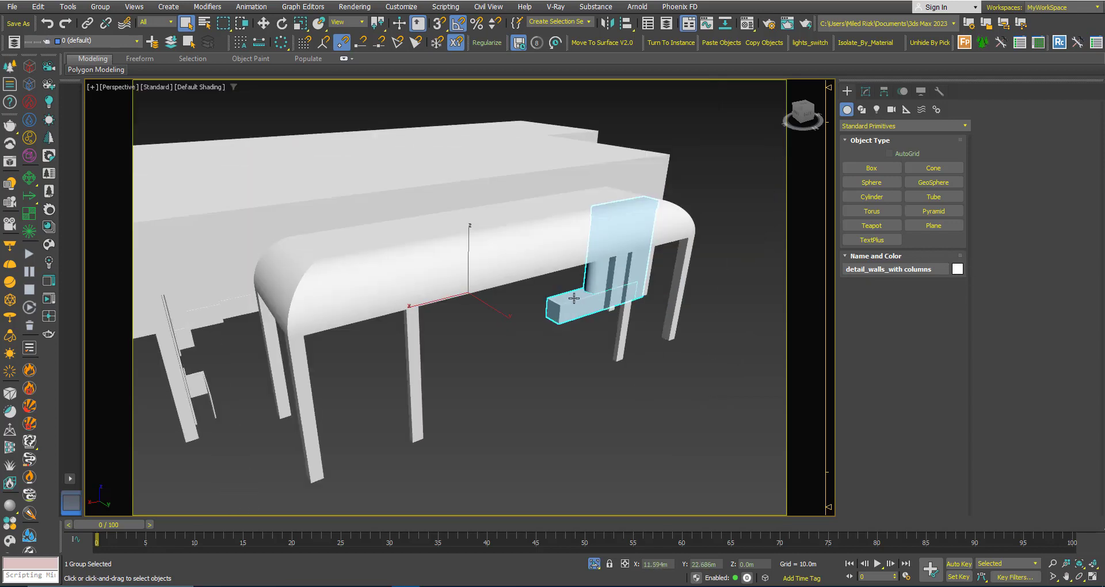
scroll(574, 297, down, 6)
scroll(558, 309, up, 4)
- End the isolation to show the full building and clear the selection
right_click(538, 268)
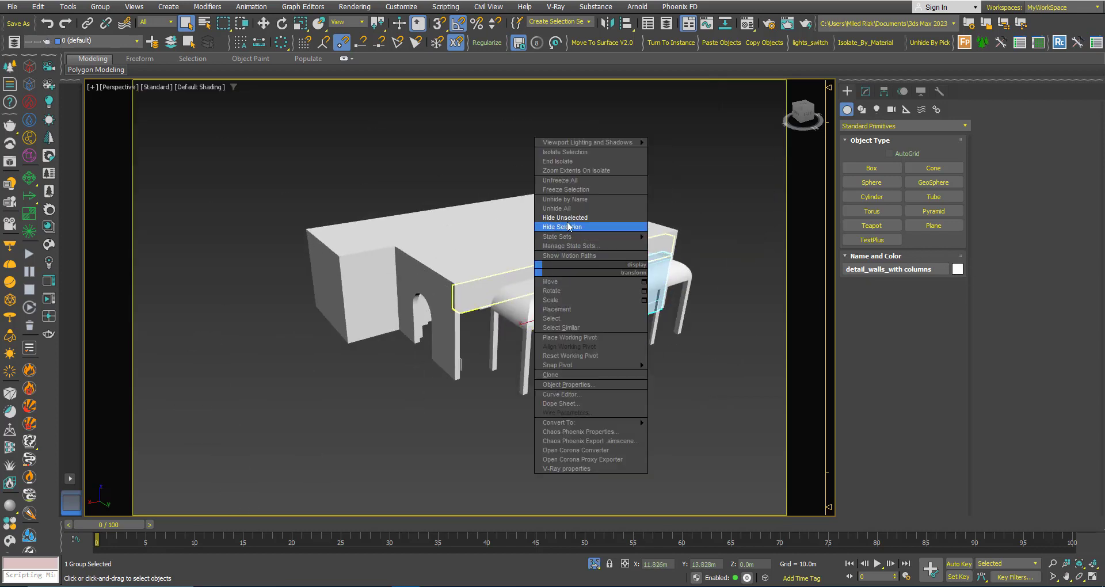
click(567, 161)
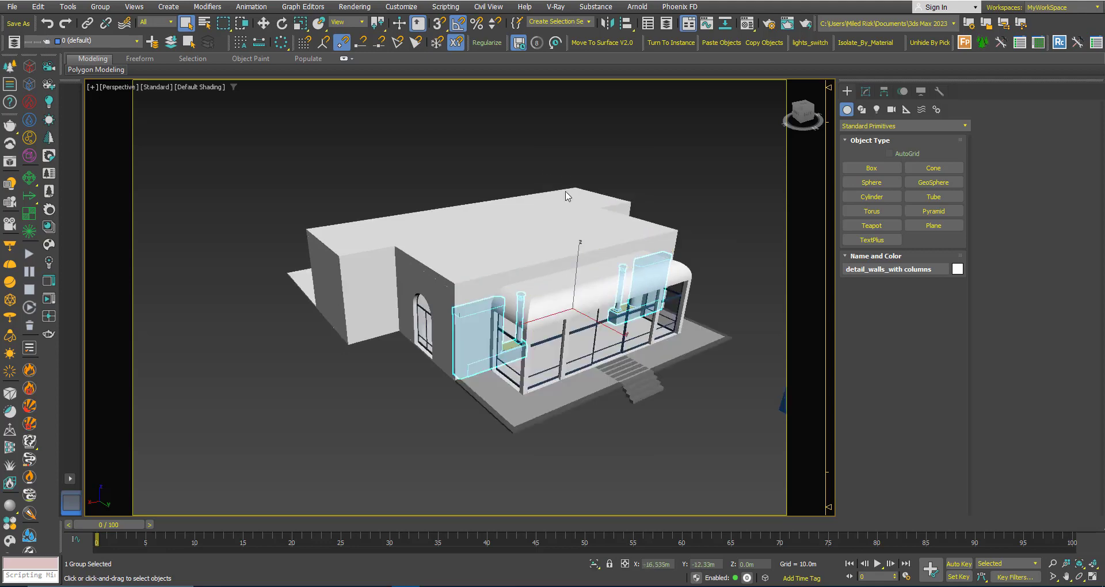
scroll(567, 196, down, 5)
scroll(588, 231, up, 2)
middle_drag(590, 253, 525, 278)
scroll(466, 298, up, 4)
scroll(527, 278, down, 3)
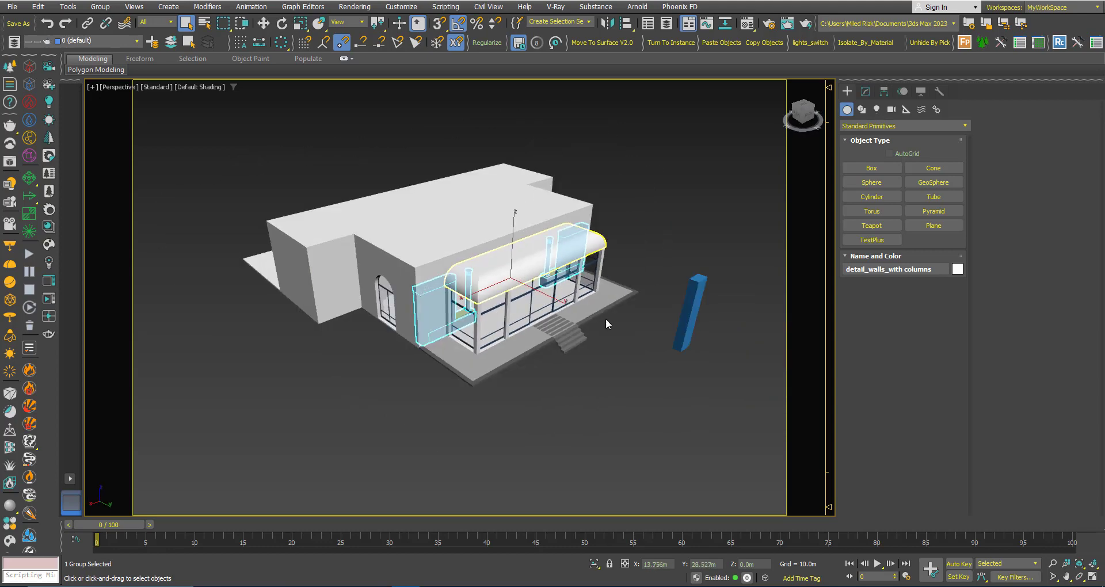
mouse_move(501, 269)
middle_down()
mouse_move(479, 257)
mouse_move(503, 284)
middle_up()
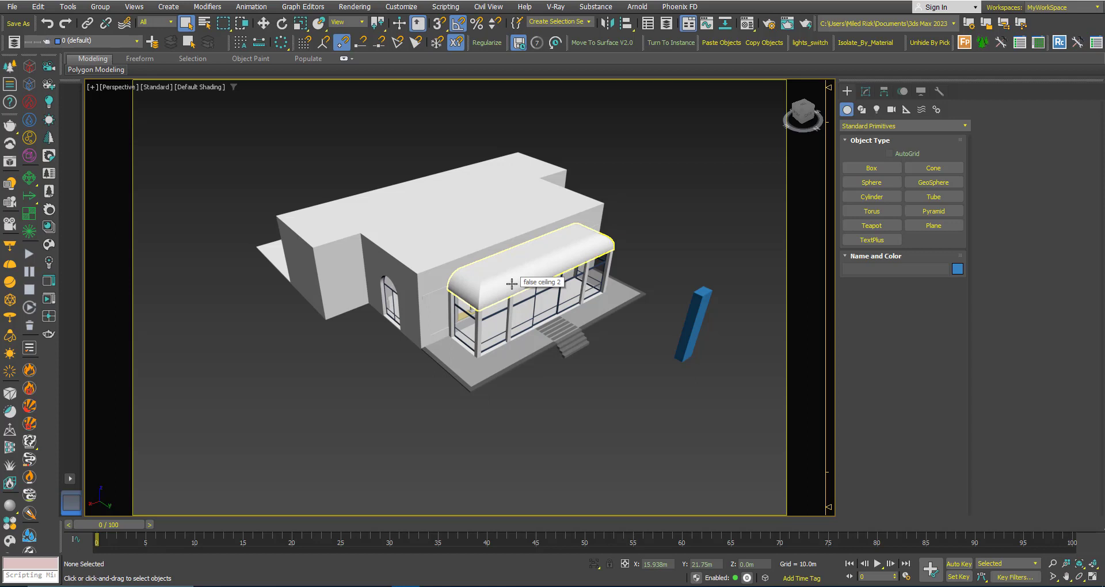
- Delete the blue box beside the entrance steps
click(688, 326)
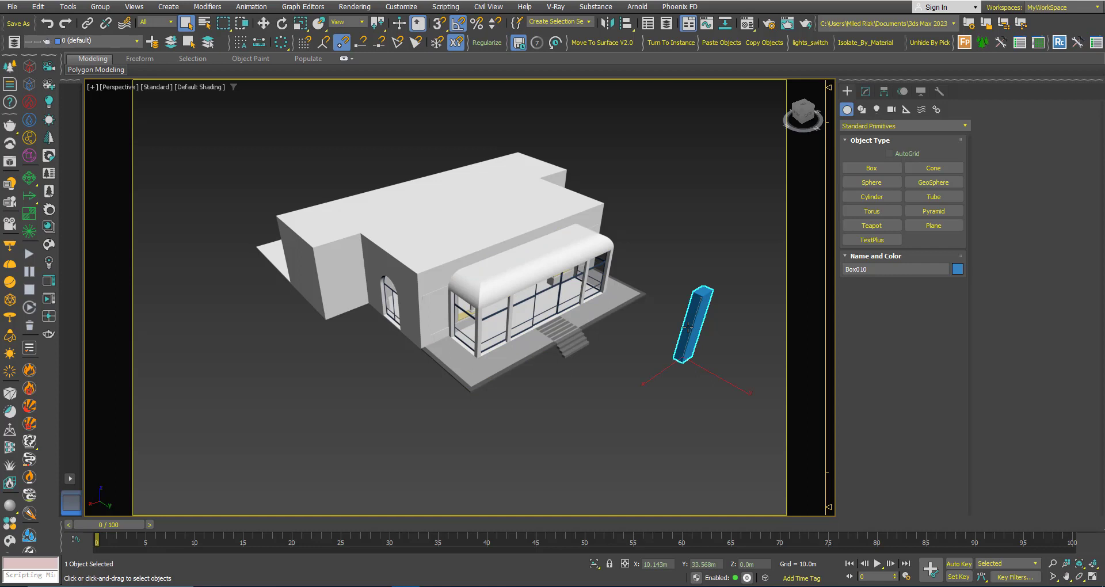
key(Delete)
alt+middle_drag(501, 288, 482, 265)
scroll(483, 285, up, 2)
scroll(502, 269, down, 2)
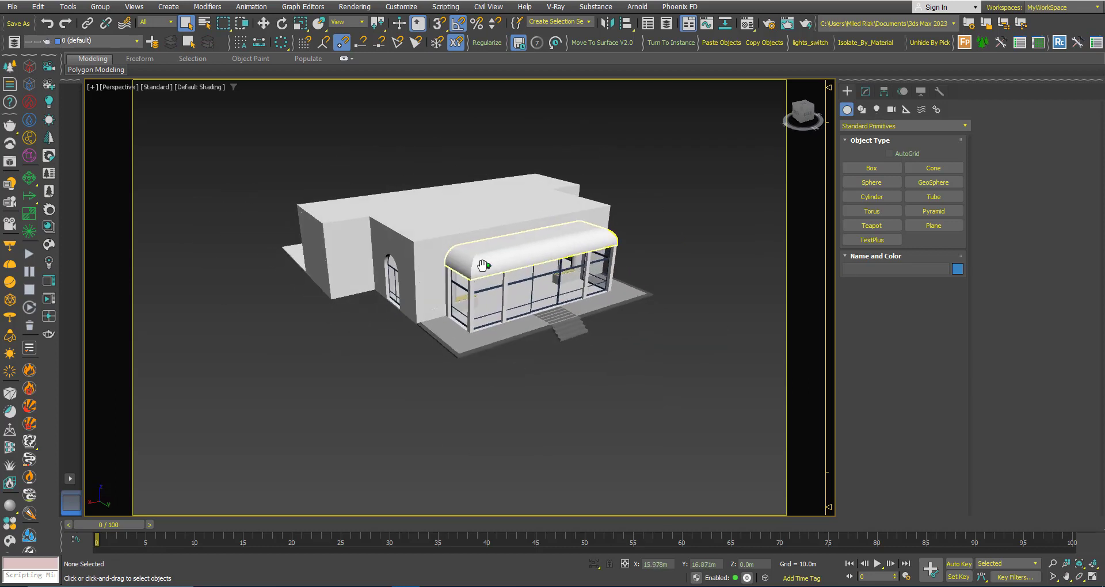